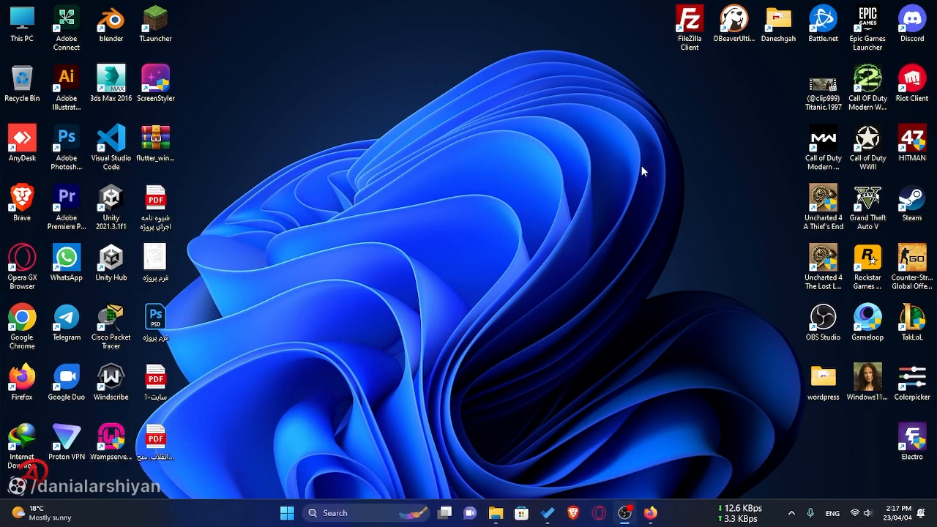
- Check the WampServer status among the hidden system tray icons
left_click(791, 513)
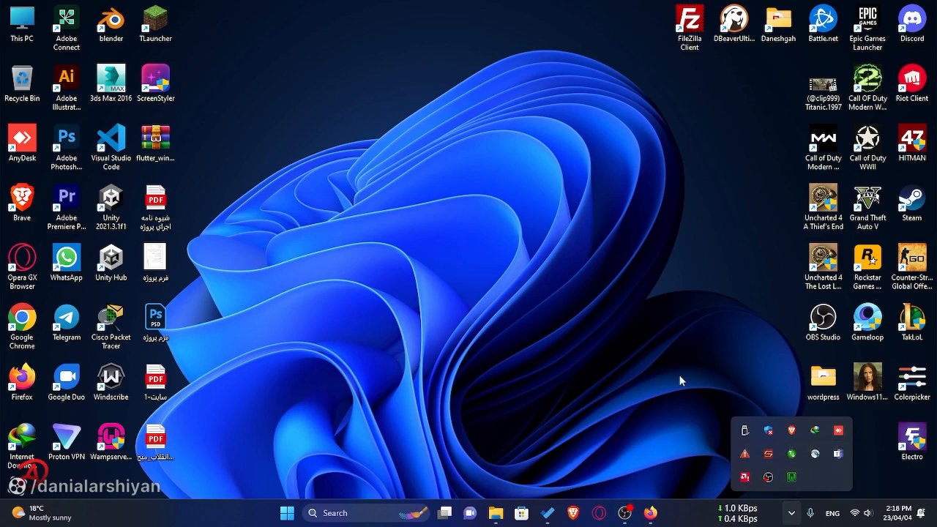
left_click(707, 319)
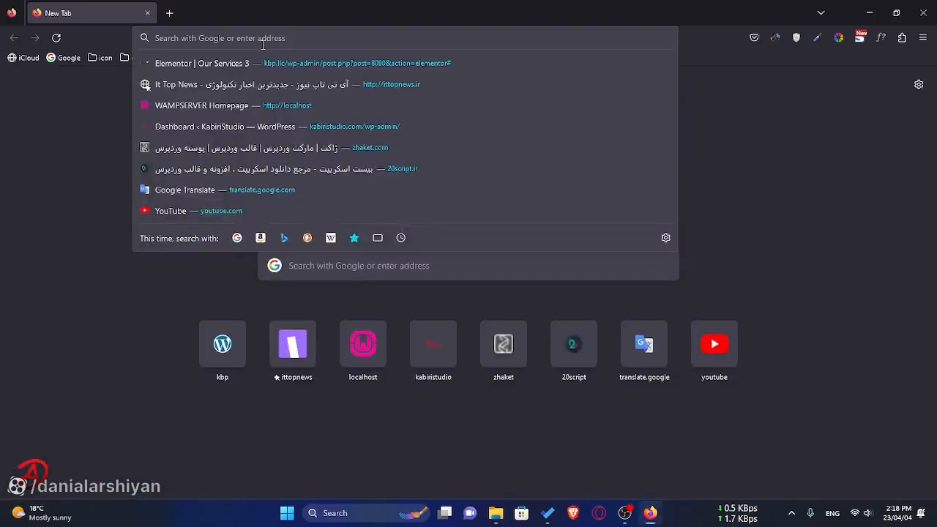
- Go to google.com, search for "wordpress" and open the Download – WordPress.org result
type("google.com/")
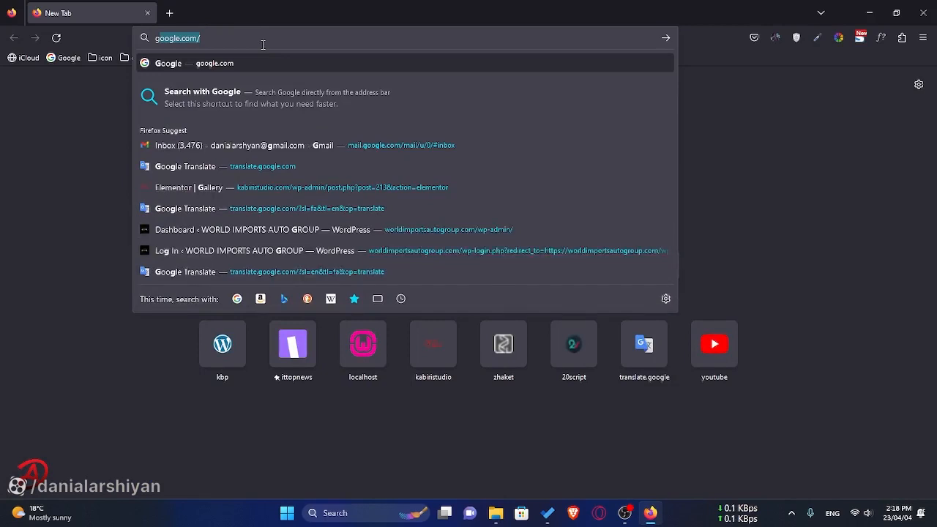
key("Return")
type("wo")
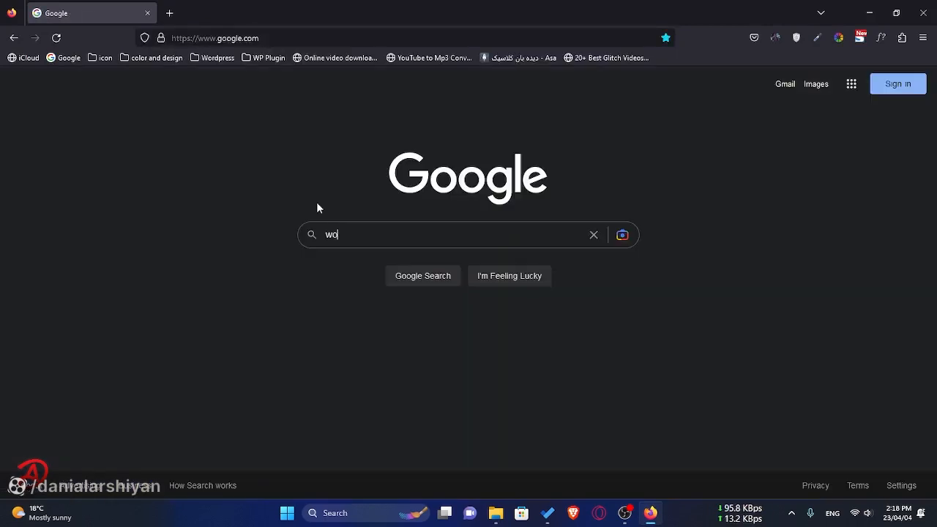
type("rdpress")
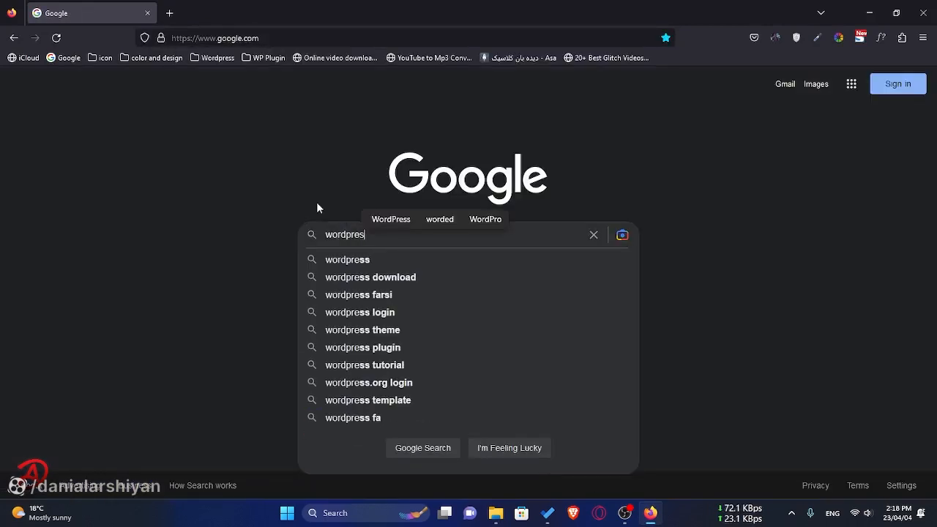
key("Return")
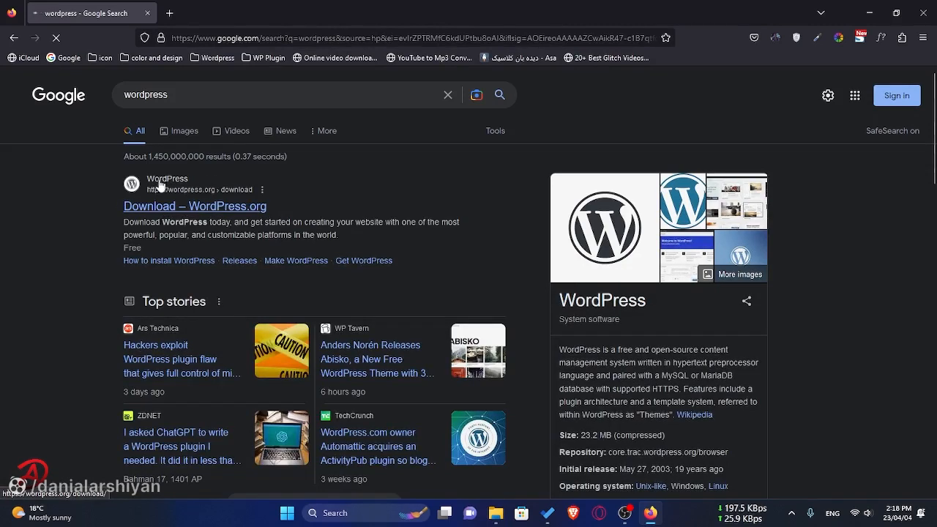
left_click(210, 205)
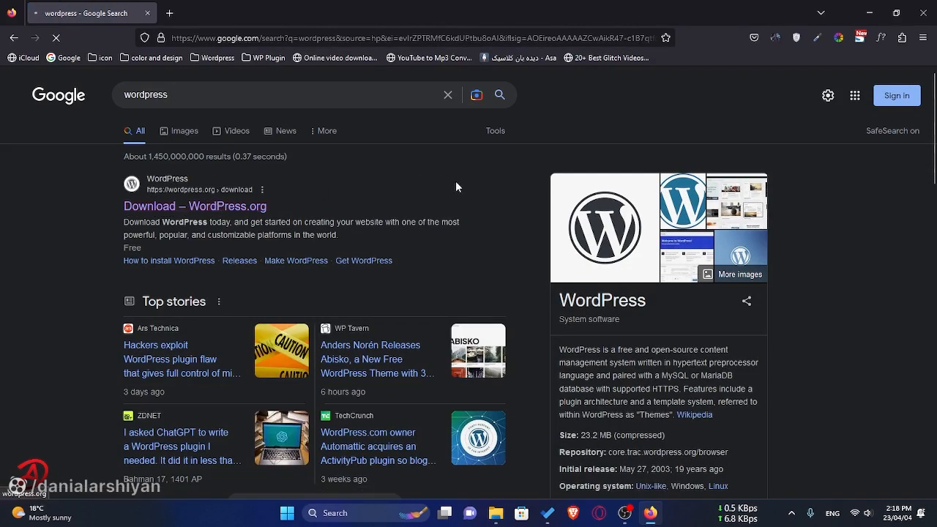
- Download WordPress 6.2 from the Get WordPress page and check the browser's downloads
scroll(742, 212, "down", 2)
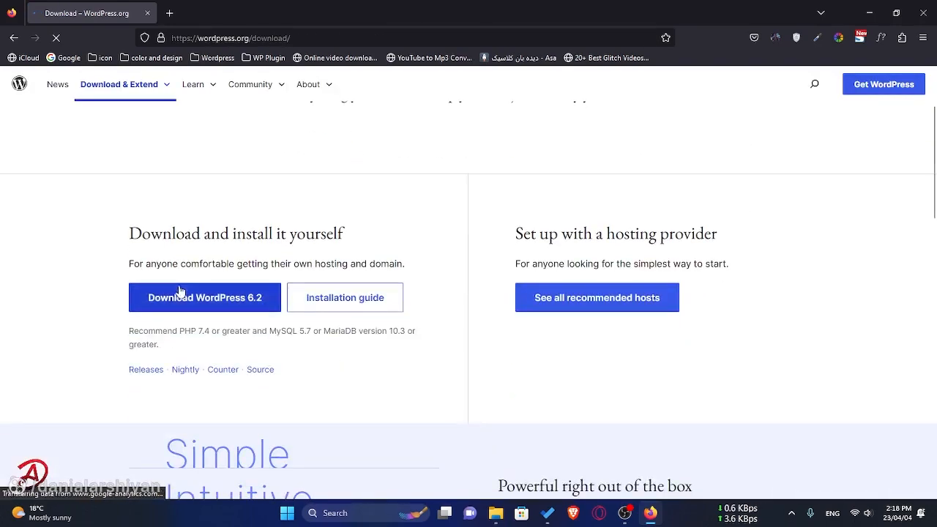
left_click(221, 285)
scroll(753, 190, "up", 2)
scroll(581, 215, "down", 1)
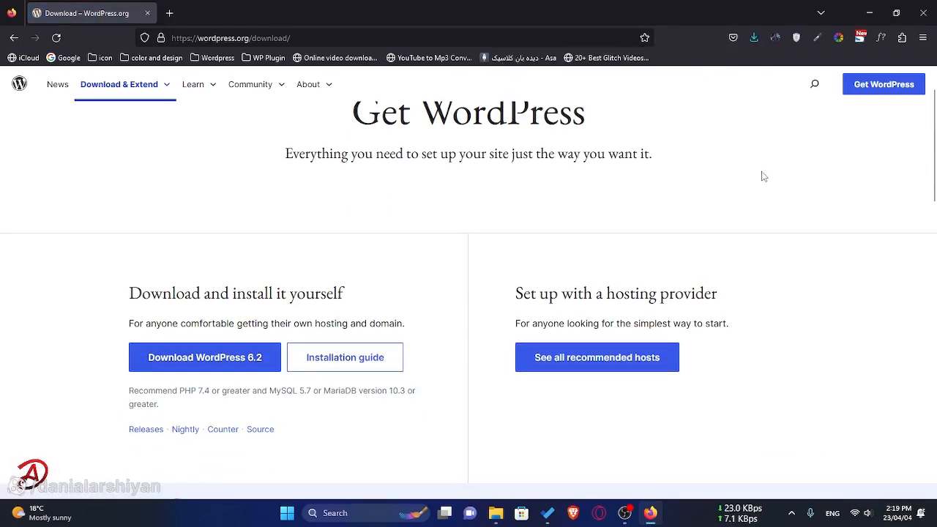
left_click(755, 43)
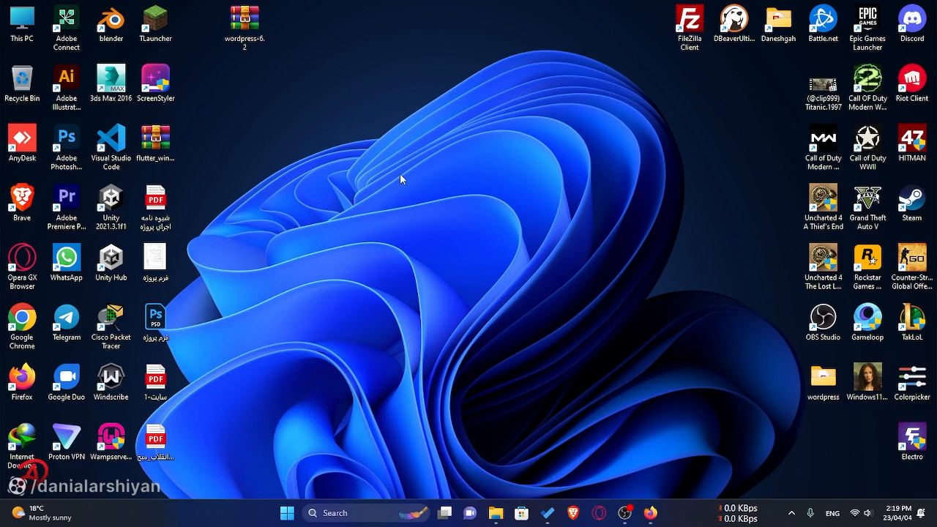
- Browse in File Explorer to the www folder inside wamp on Local Disk (C:)
double_click(3, 40)
double_click(578, 219)
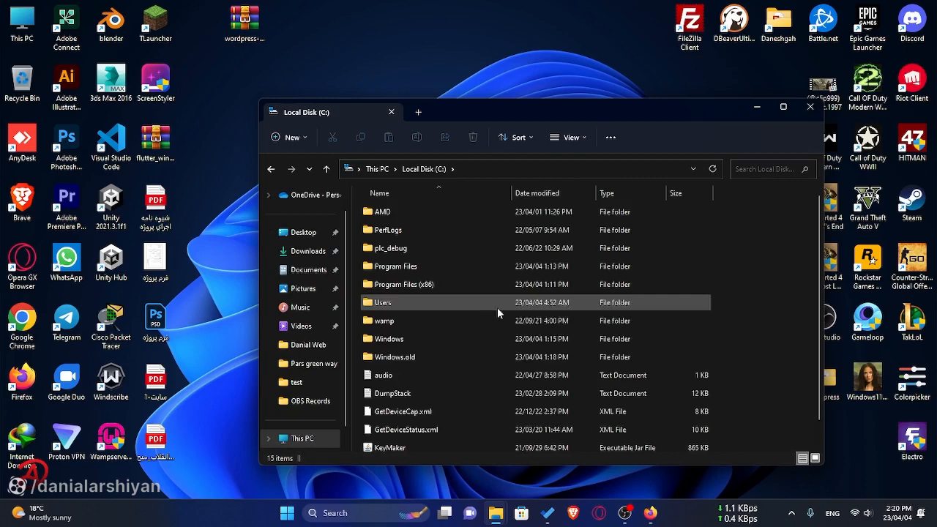
double_click(398, 319)
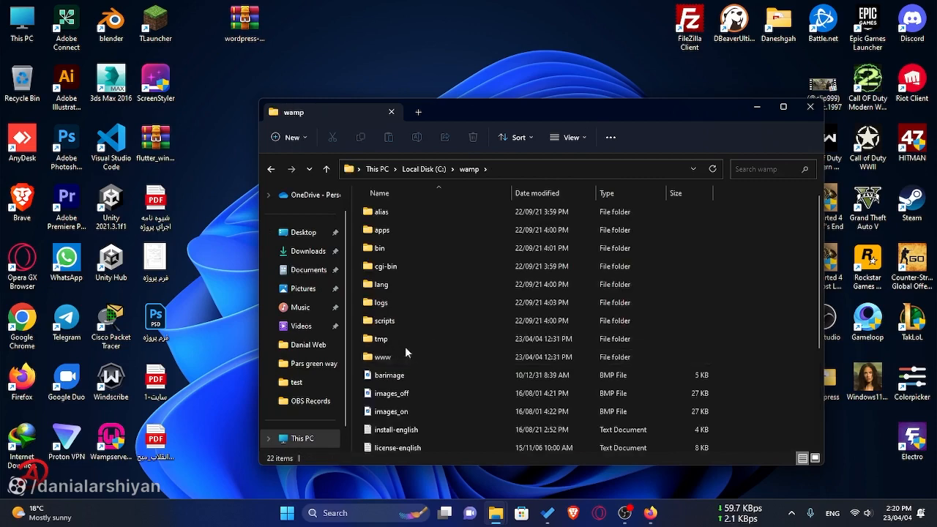
double_click(404, 353)
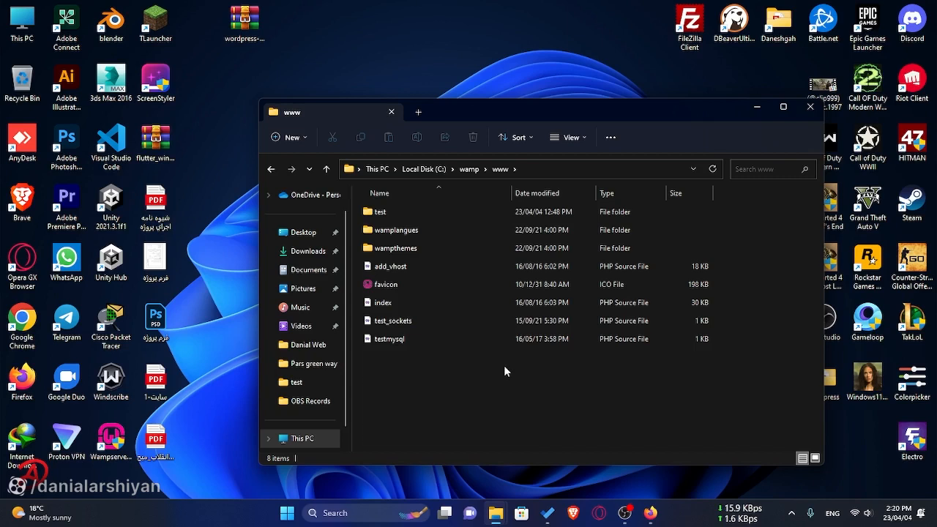
- Create a project folder named with the author's first name inside www and open it
key("ctrl+shift+n")
type("danial")
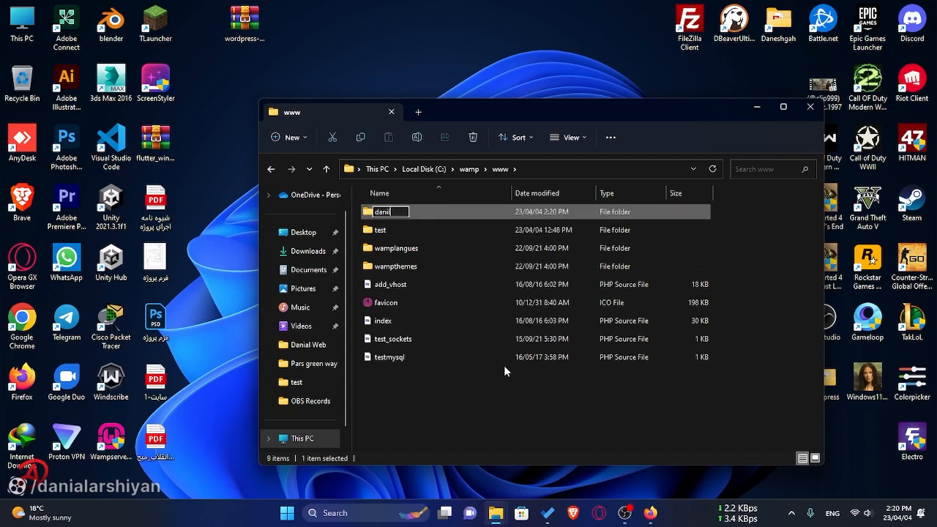
key("Return")
double_click(404, 211)
- Bring the wordpress-6.2 archive from the desktop into the project folder and extract it there with WinRAR
left_click_drag(244, 22, 452, 256)
right_click(395, 211)
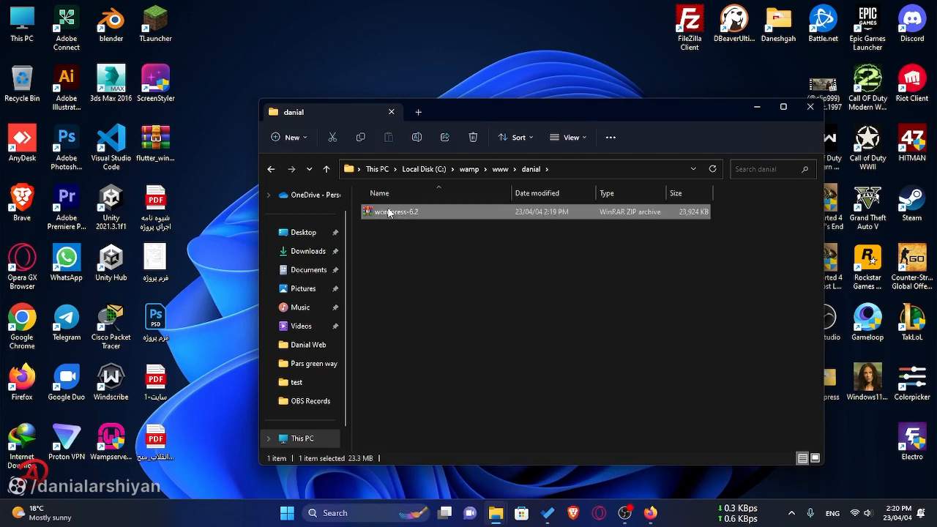
left_click(450, 352)
right_click(483, 211)
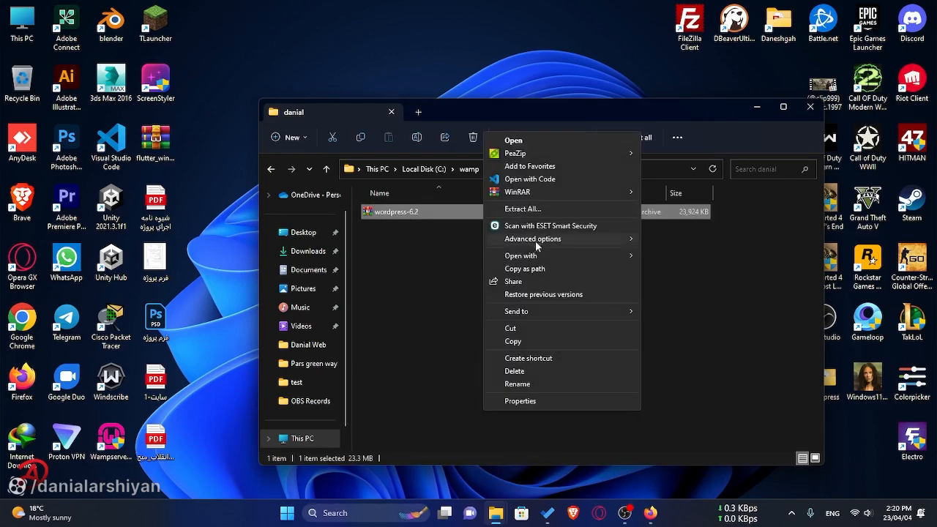
mouse_move(546, 192)
left_click(711, 219)
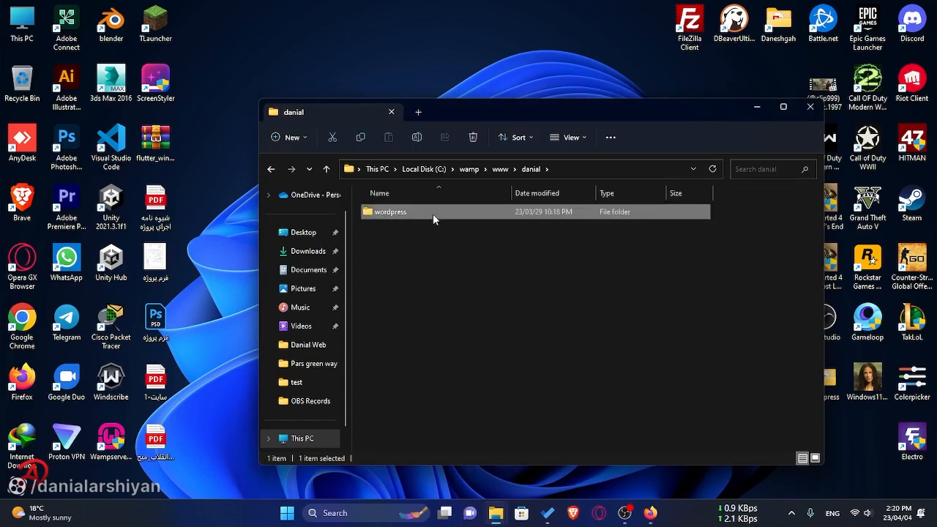
- Move all files and folders from the extracted wordpress folder up into the project folder
double_click(432, 214)
left_click(455, 282)
key("ctrl+a")
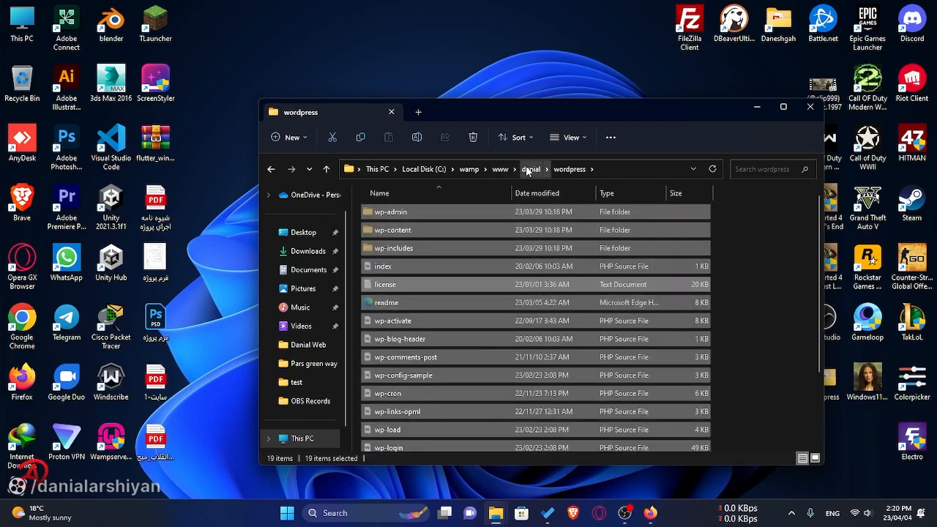
right_click(523, 225)
left_click(537, 239)
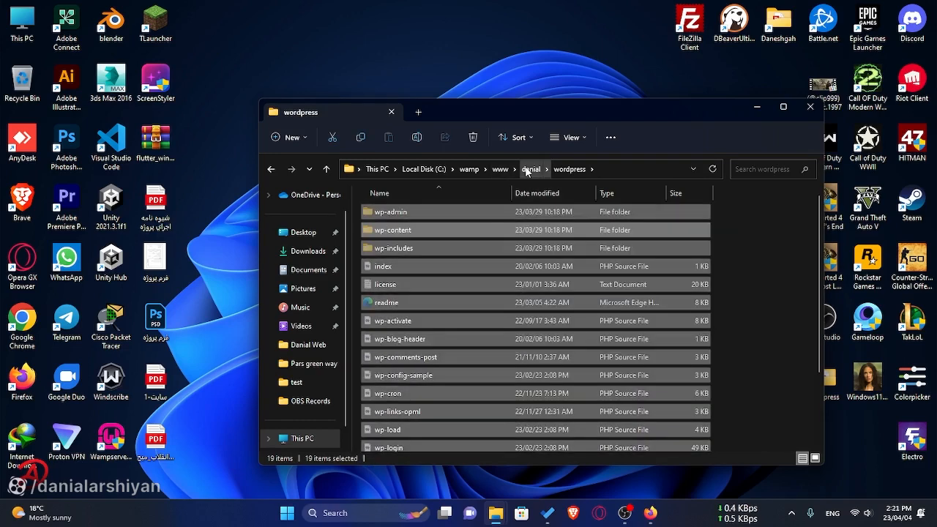
left_click(529, 170)
left_click(455, 327)
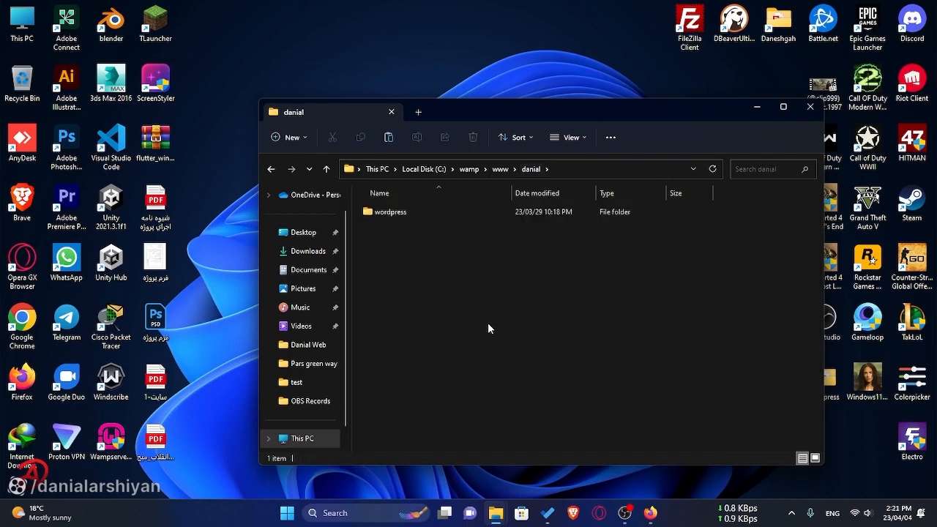
key("ctrl+v")
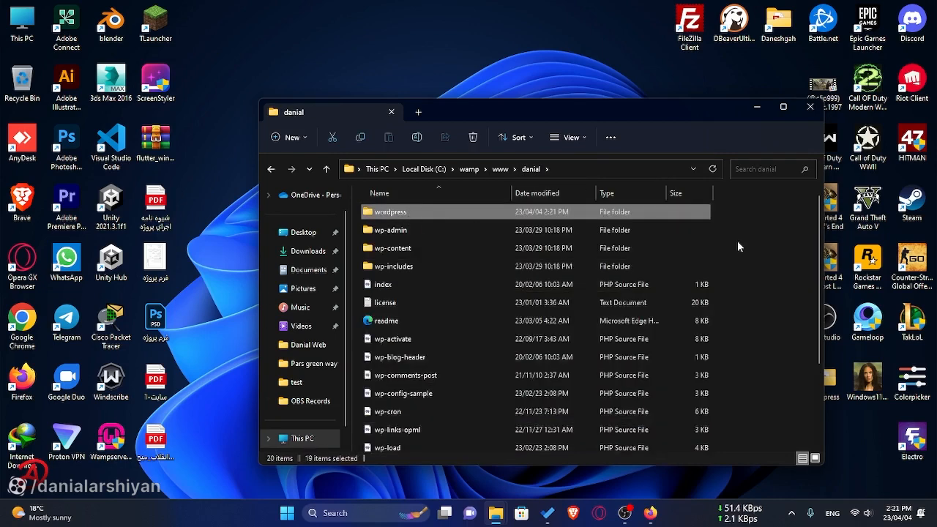
- Permanently delete the emptied wordpress folder, look over the project files and minimize File Explorer
key("shift+Delete")
key("Return")
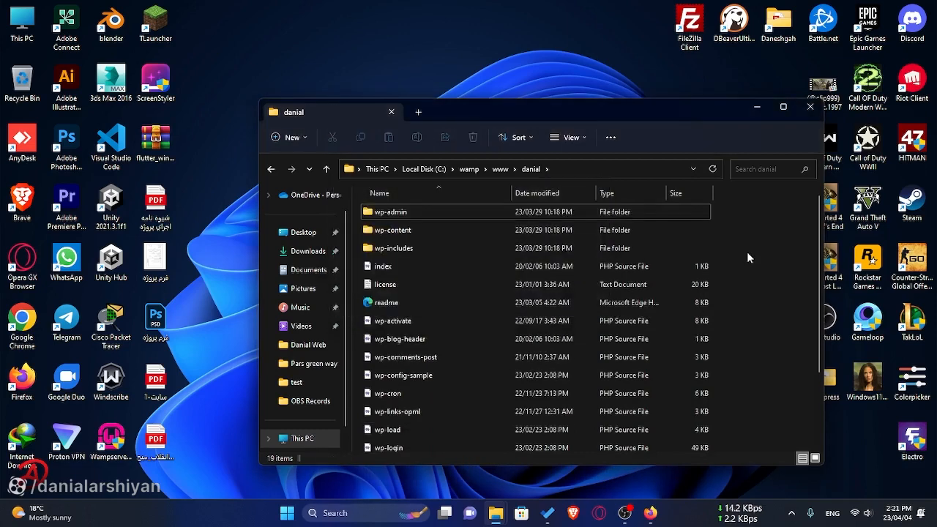
scroll(754, 249, "down", 2)
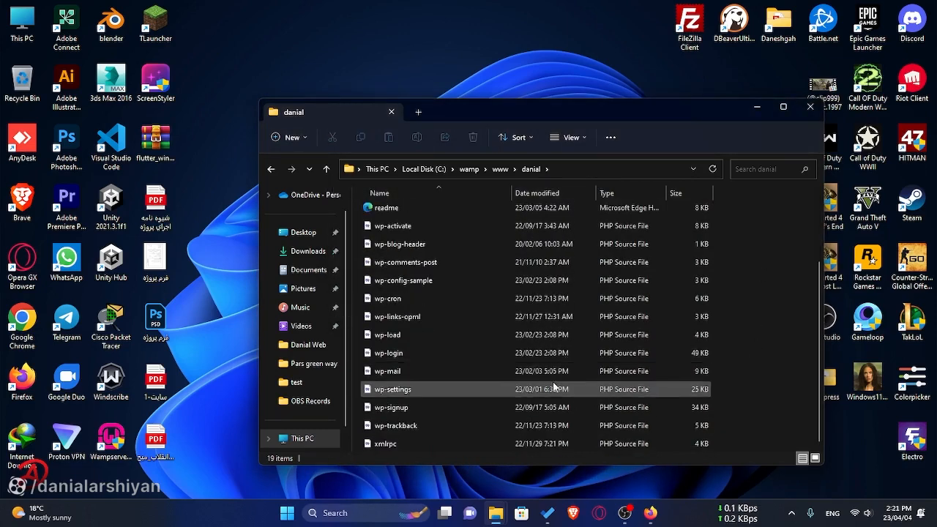
scroll(552, 381, "up", 2)
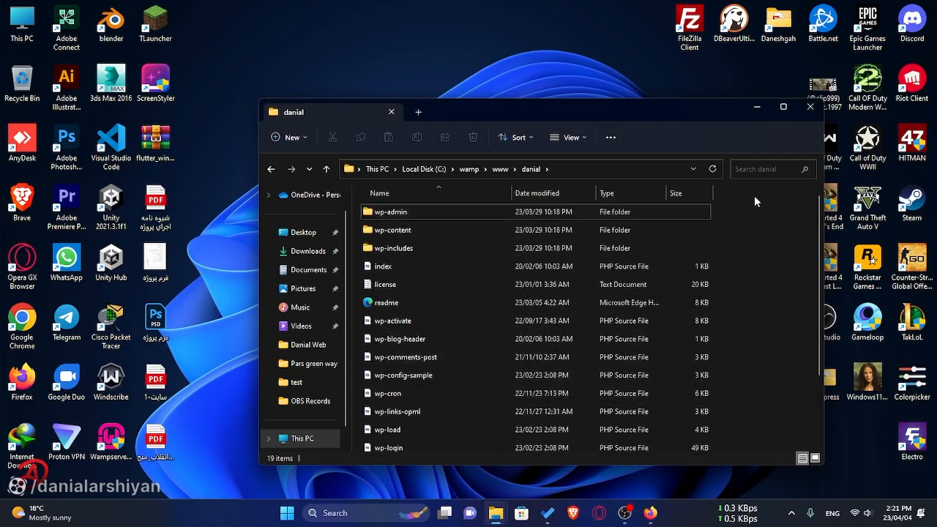
left_click(755, 108)
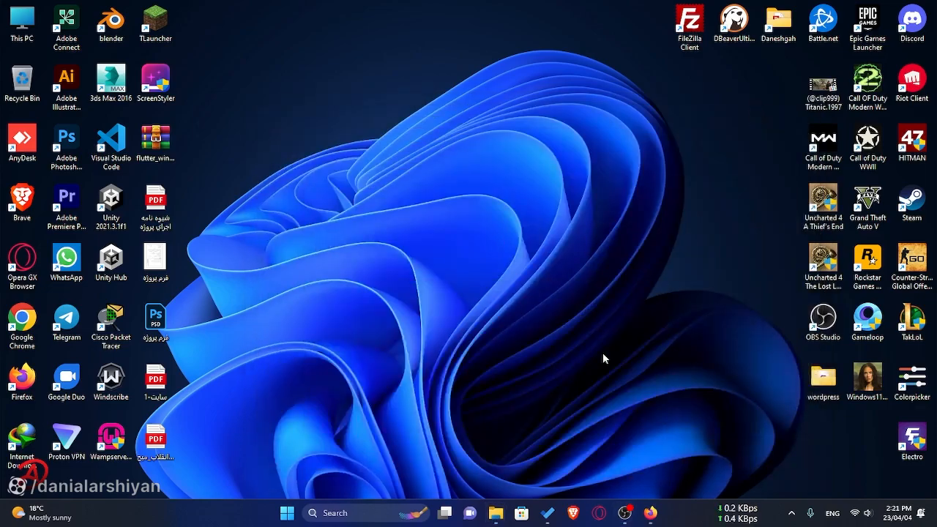
- Switch to Firefox and replace the WordPress download tab with a new empty tab
left_click(648, 516)
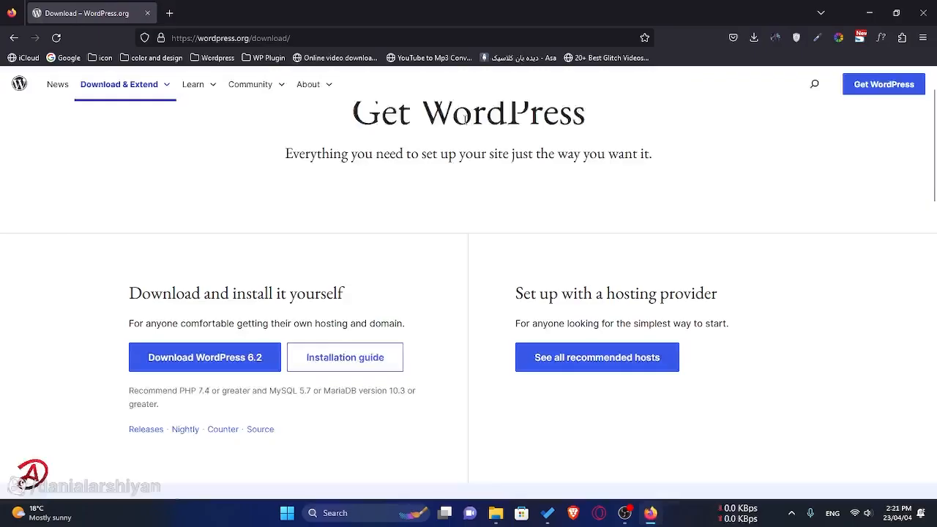
left_click(169, 12)
left_click(148, 14)
- Check the WampServer status in the system tray and load localhost in the browser
left_click(791, 513)
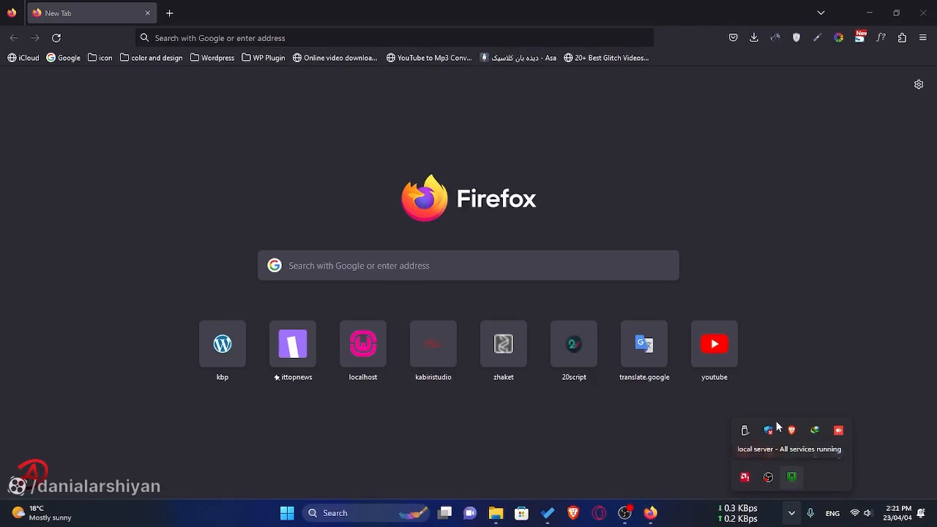
left_click(206, 42)
type("local")
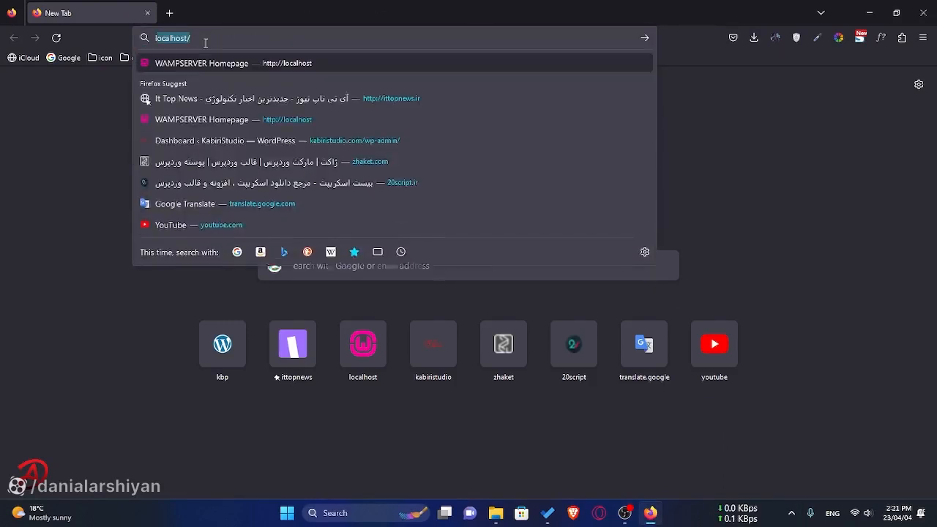
type("host")
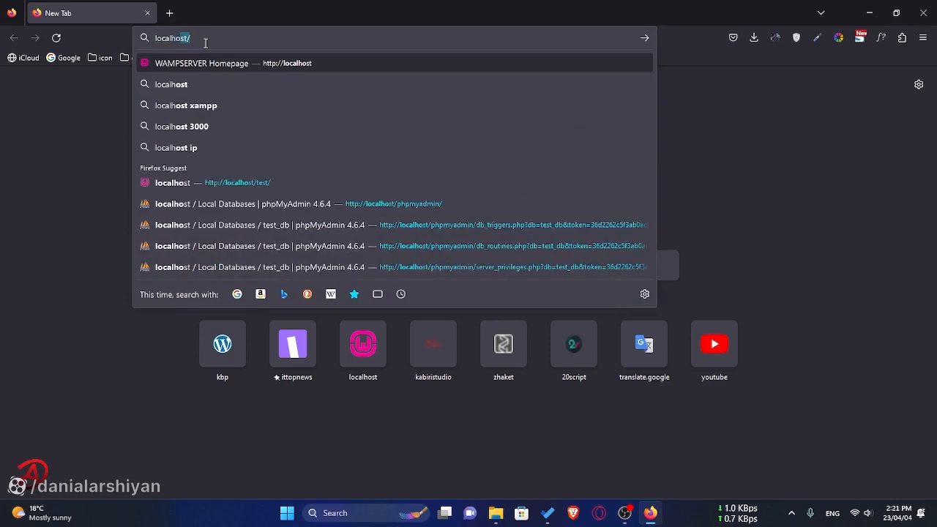
key("Return")
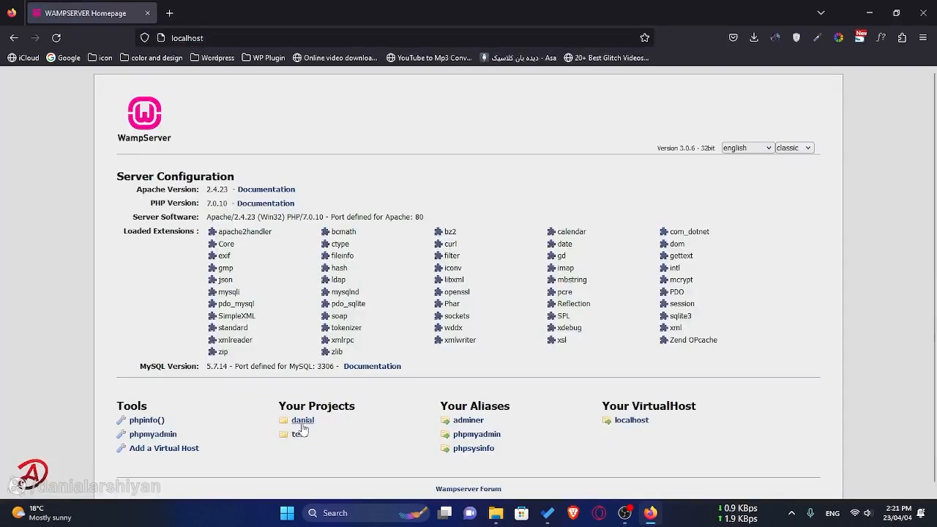
- Open the new project folder's address under localhost to start the WordPress setup
left_click(342, 40)
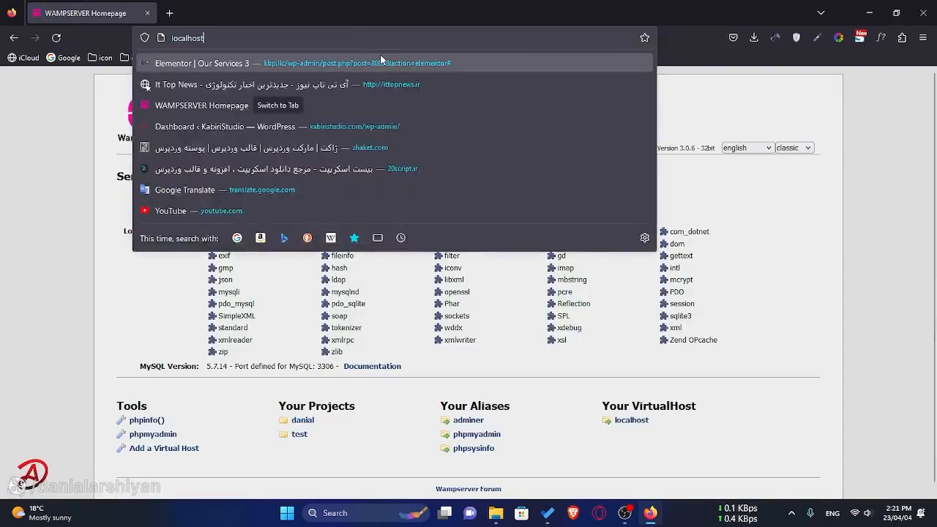
type("/danial")
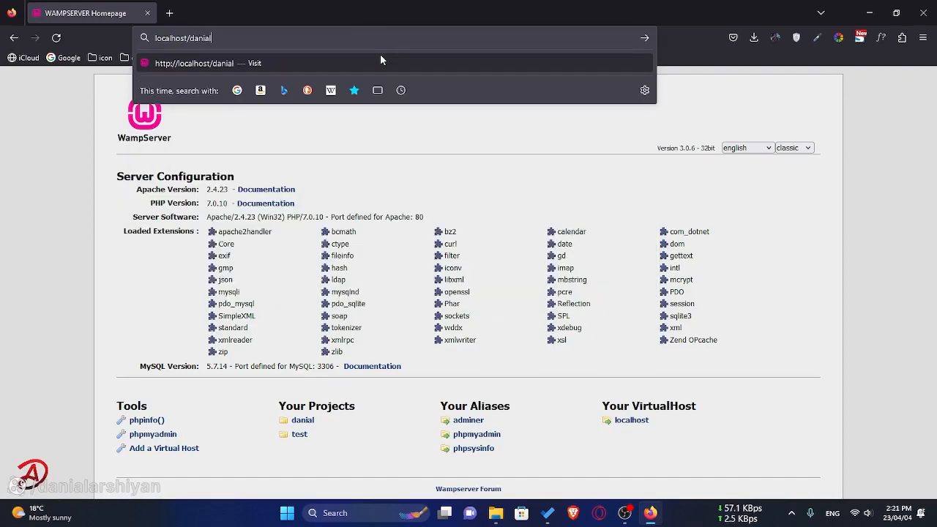
key("Return")
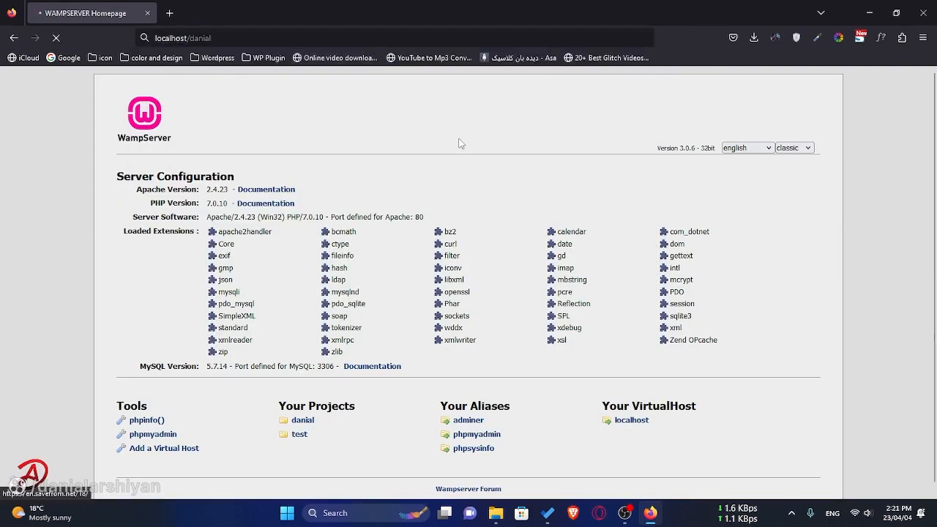
- Choose فارسی (Persian) as the WordPress setup language and continue to the introduction page
scroll(512, 200, "down", 15)
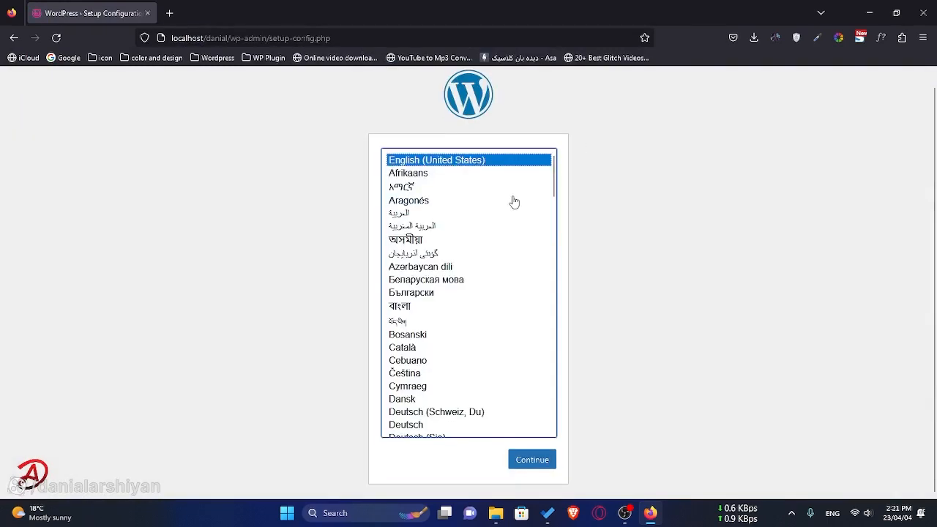
scroll(472, 254, "up", 2)
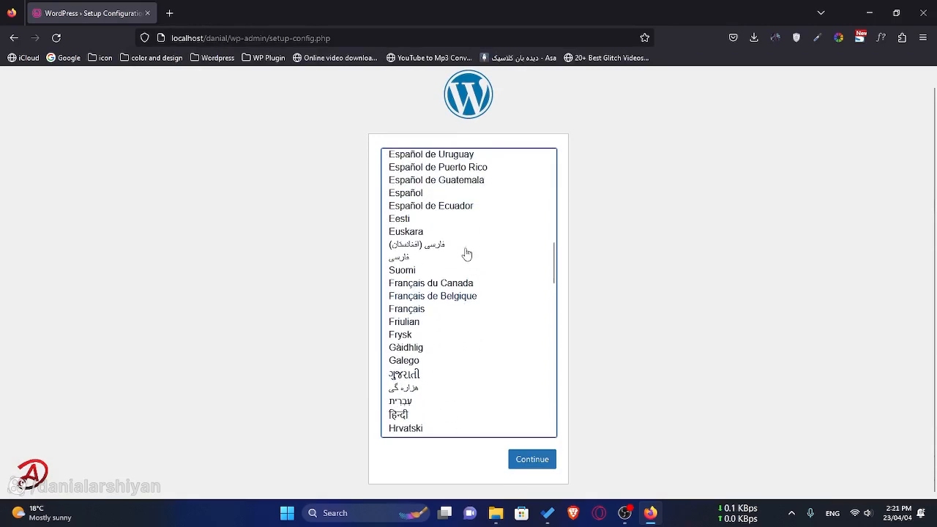
left_click(482, 262)
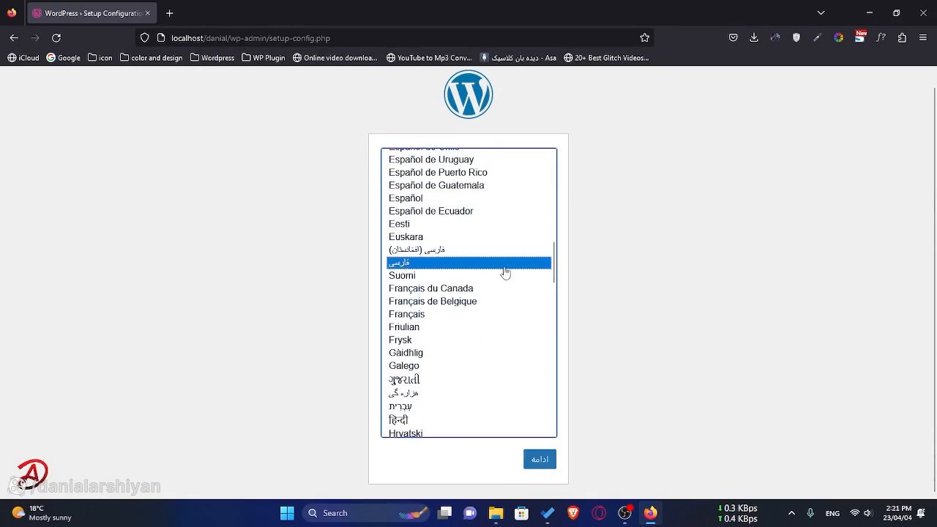
left_click(540, 459)
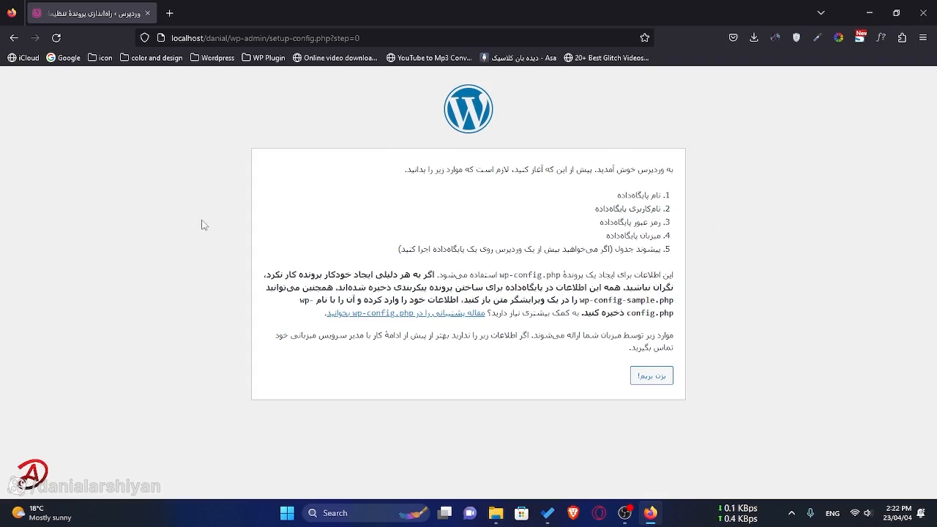
- Load localhost in a new browser tab and place that tab before the WordPress setup tab
left_click_drag(617, 195, 646, 196)
left_click(170, 14)
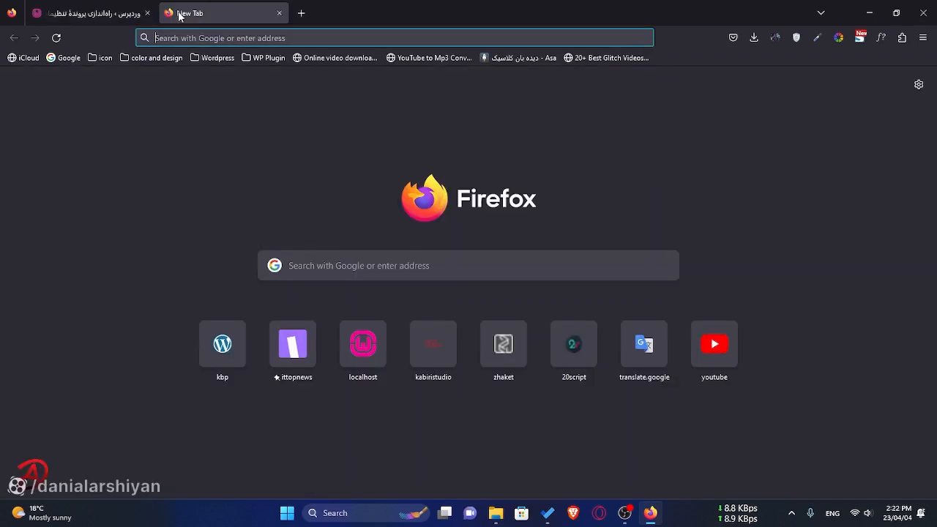
type("localhost")
key("Return")
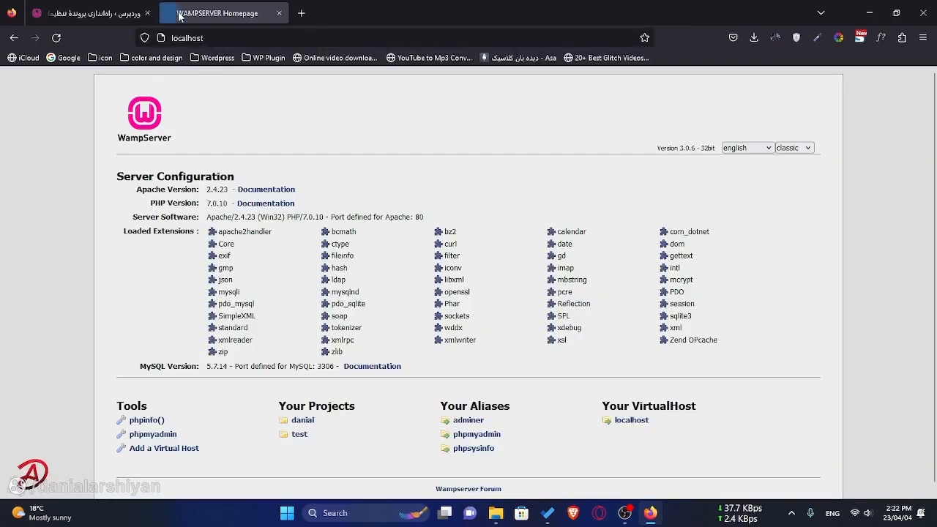
left_click_drag(179, 16, 80, 14)
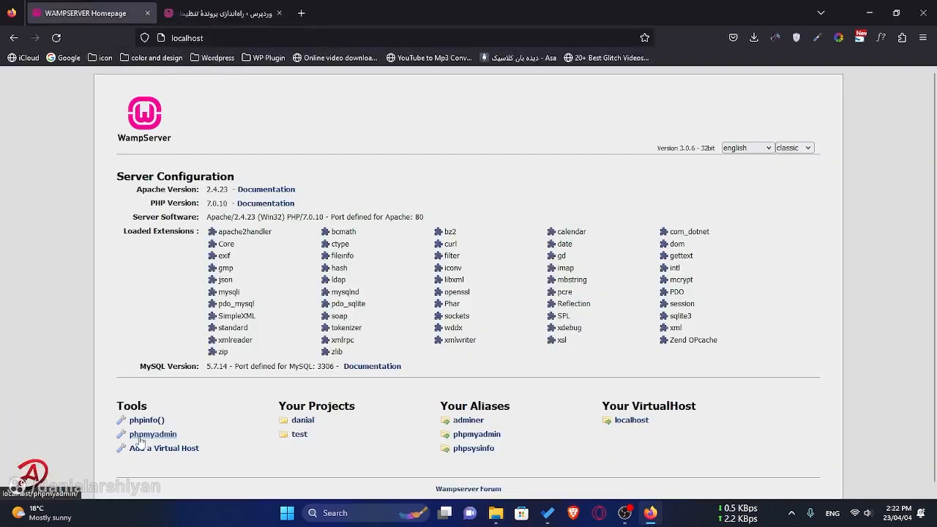
- Open phpMyAdmin from the WampServer homepage and log in as root with an empty password
left_click(168, 435)
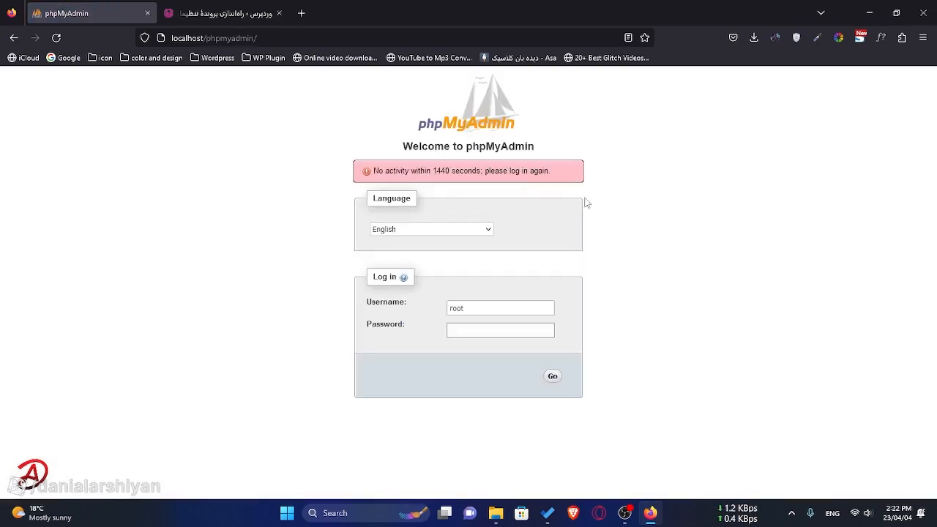
left_click_drag(481, 307, 442, 308)
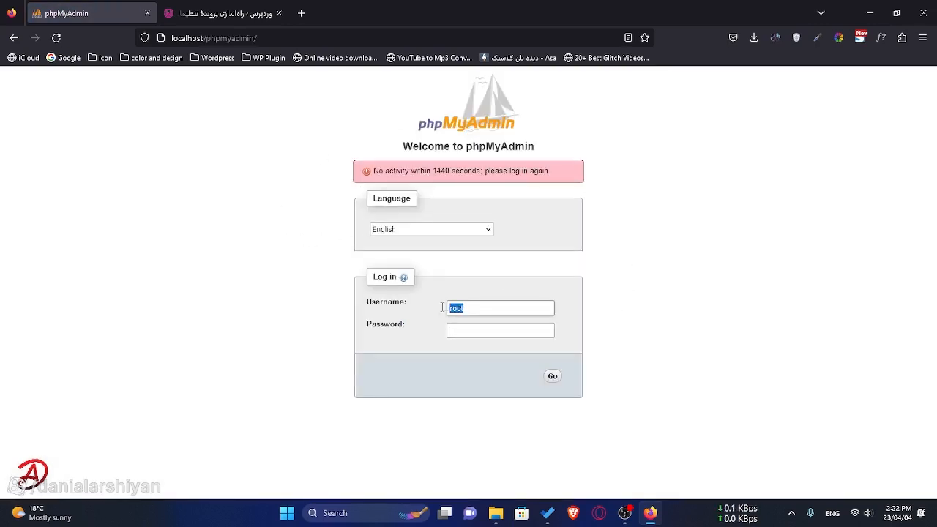
left_click(494, 333)
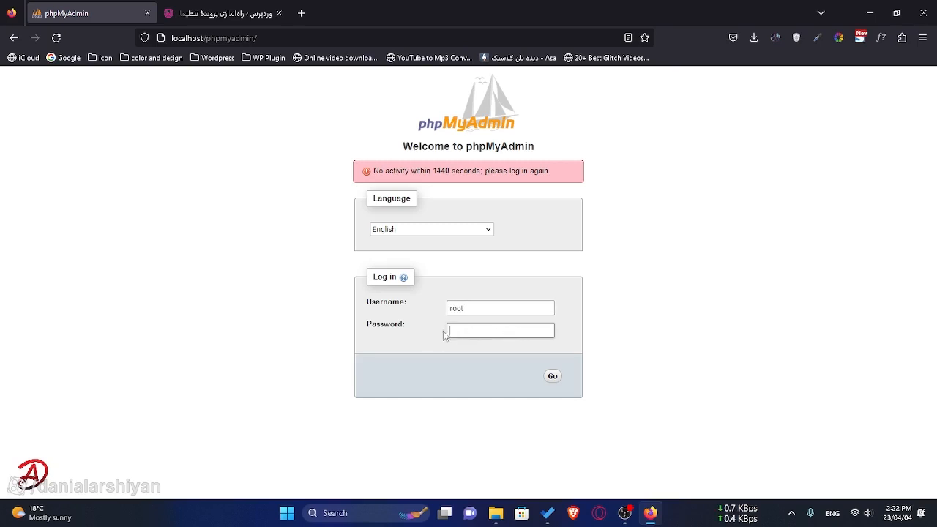
left_click(552, 378)
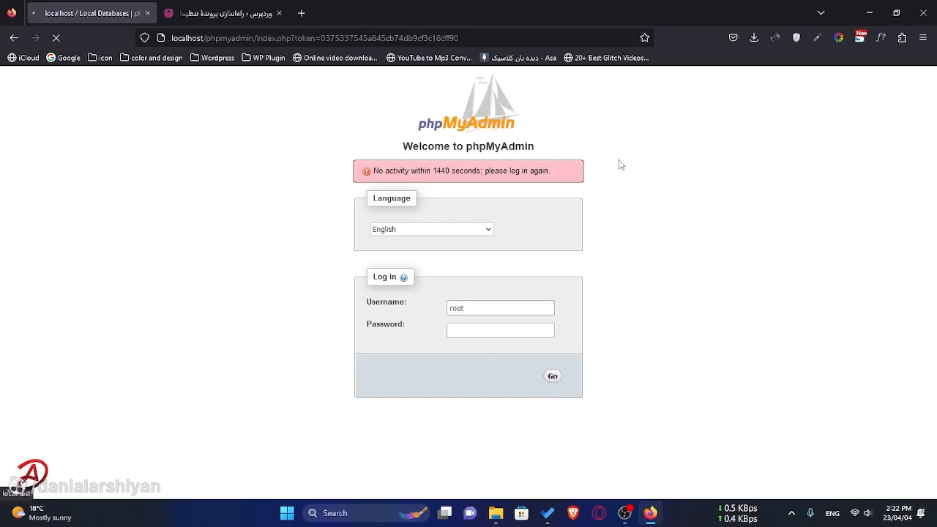
- Create a new database named after the project folder with the suffix _db, keeping the default collation
left_click(34, 138)
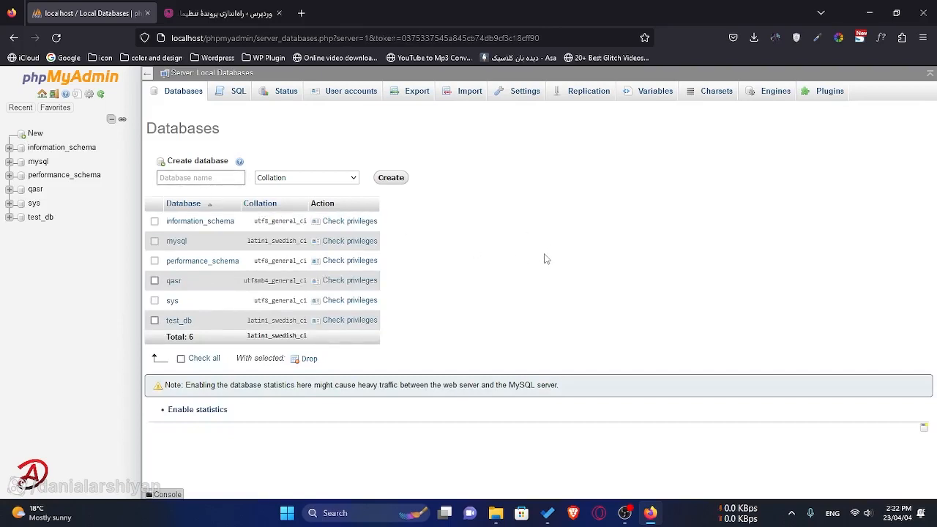
type("danial_d")
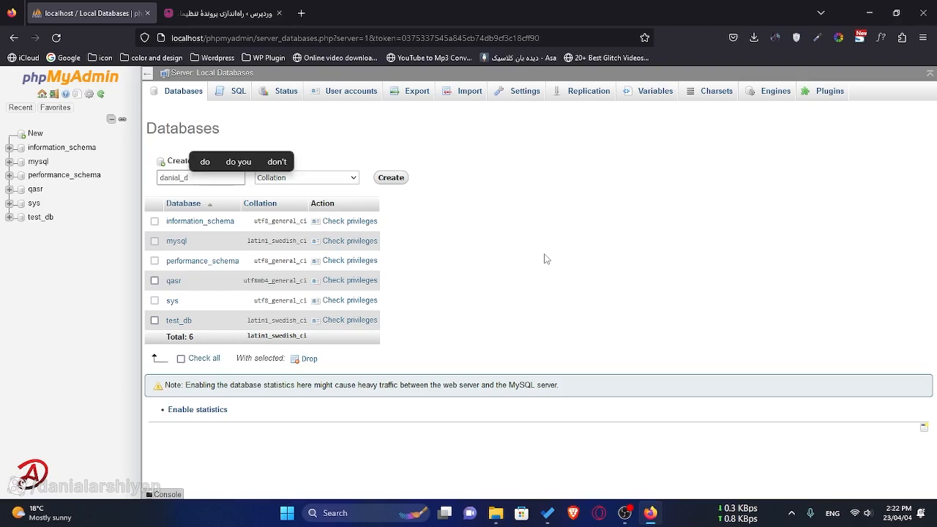
type("b")
left_click(392, 178)
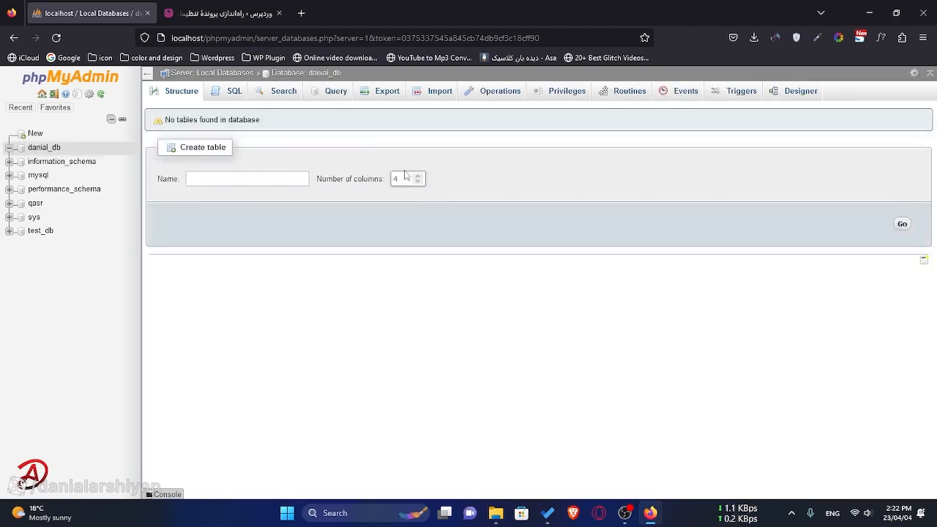
- Check the new database's user privileges, return to the WordPress setup and continue to the database connection form
left_click(558, 94)
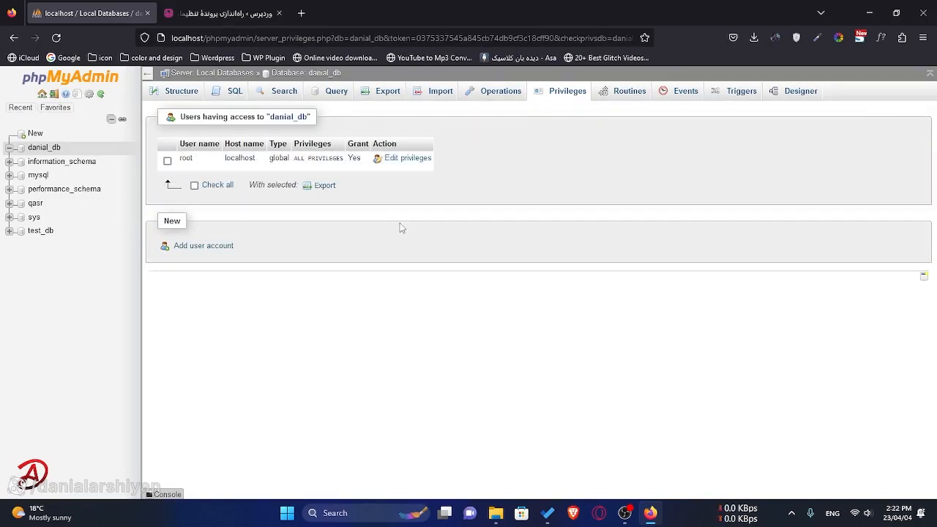
key("ctrl+Tab")
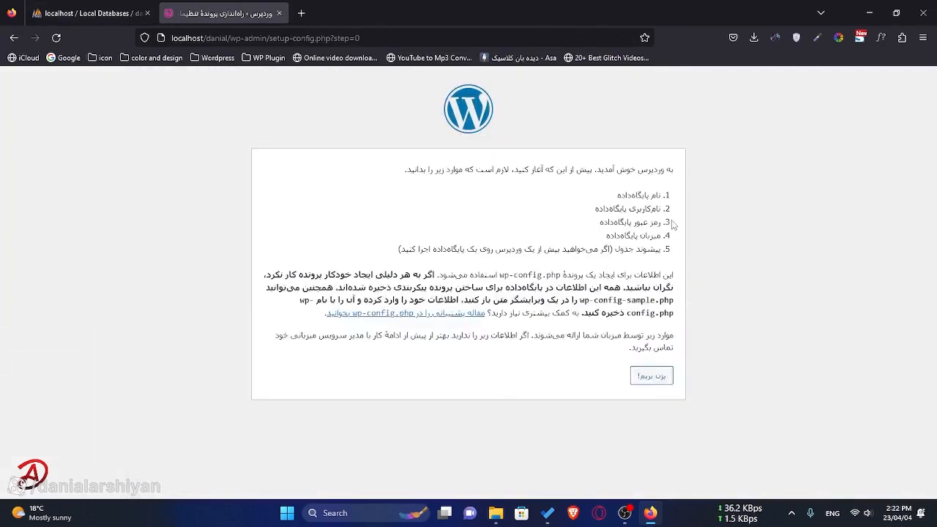
left_click(660, 386)
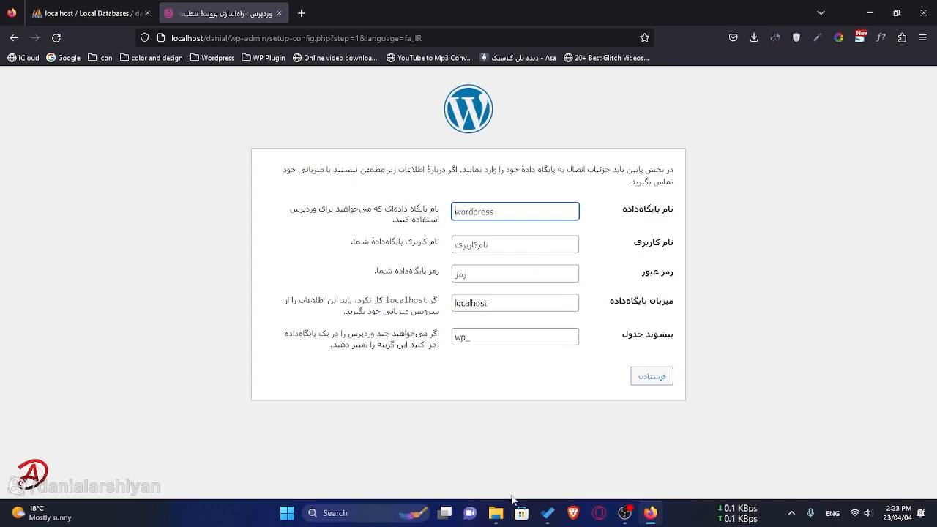
- Switch to the project folder in File Explorer and rename the wp-config-sample file to wp-config
left_click(501, 514)
left_click(452, 458)
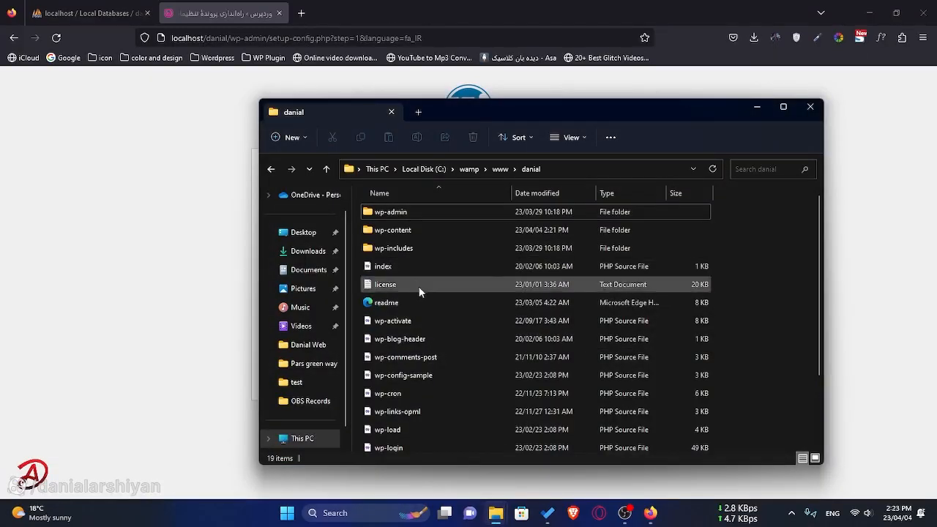
left_click(403, 375)
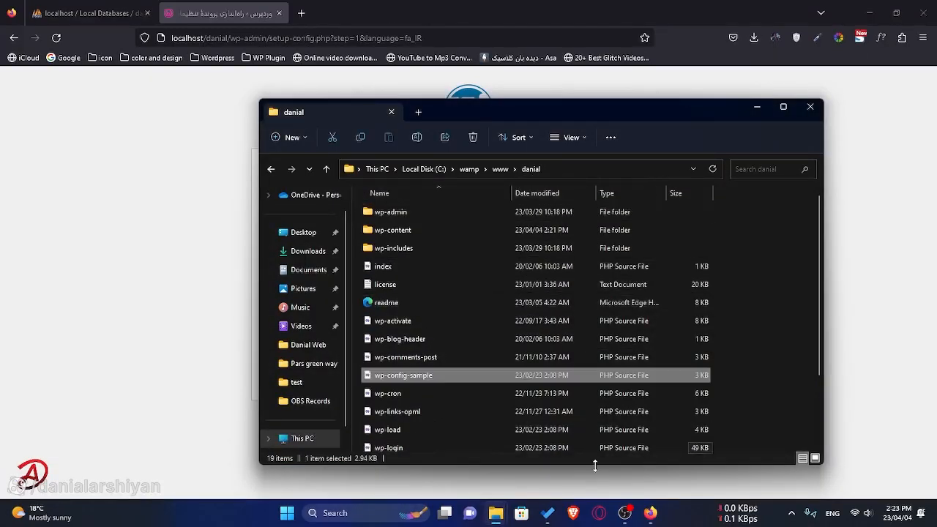
left_click(423, 376)
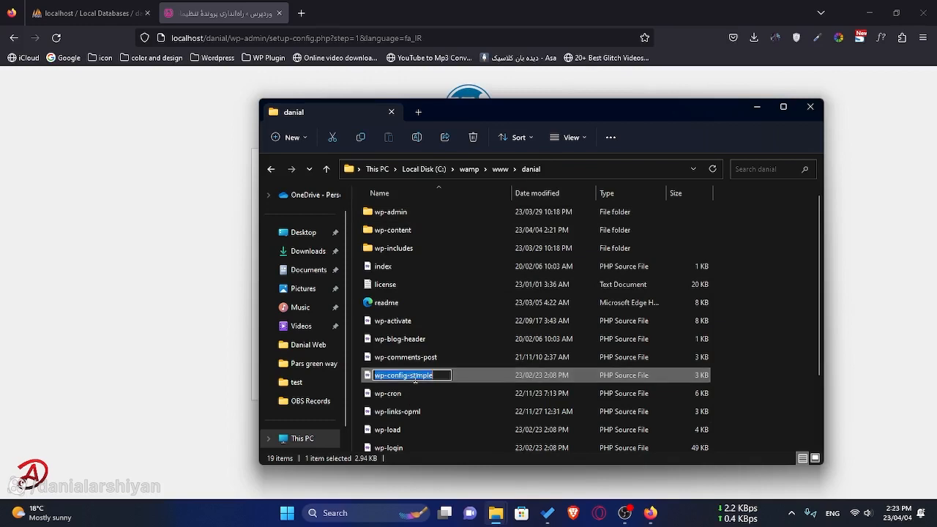
left_click_drag(408, 376, 451, 373)
key("BackSpace")
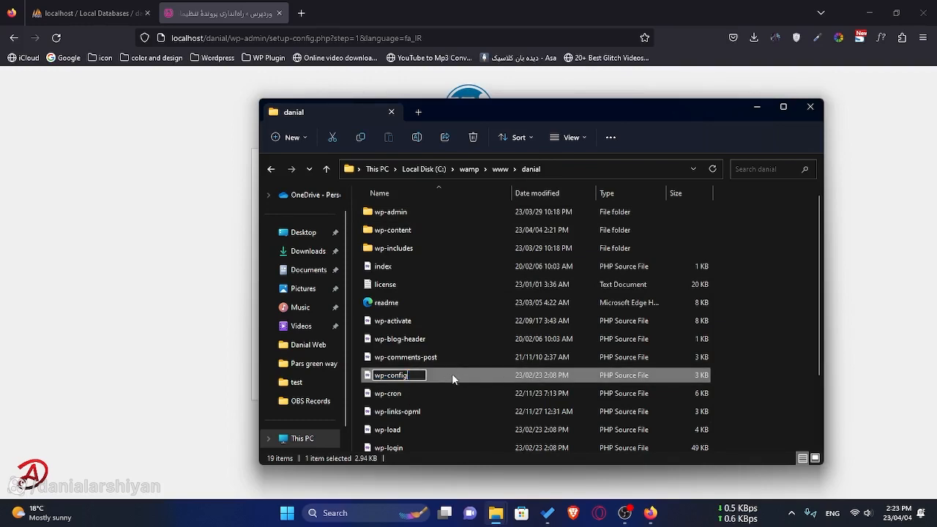
left_click(421, 372)
left_click(425, 380)
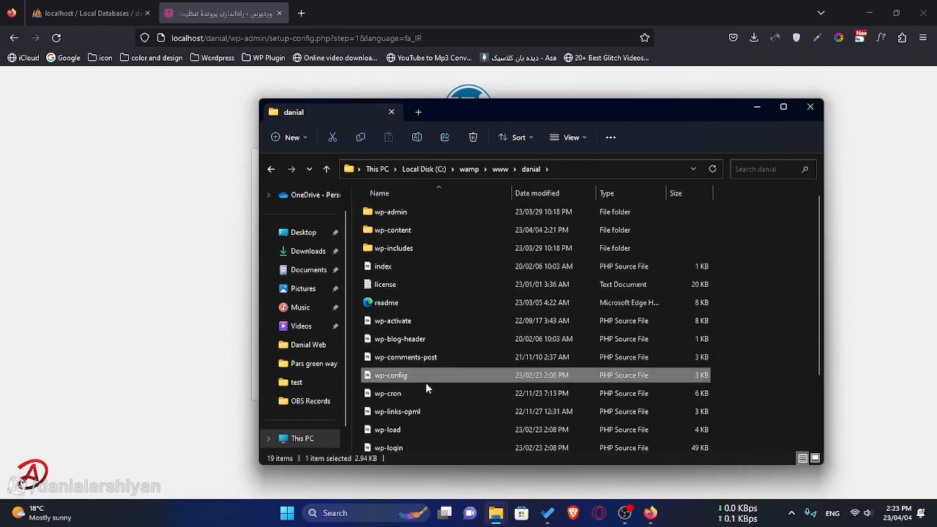
- Open wp-config in Notepad, look over its database settings, and close both Notepad and File Explorer
left_click(455, 376)
right_click(456, 375)
mouse_move(614, 241)
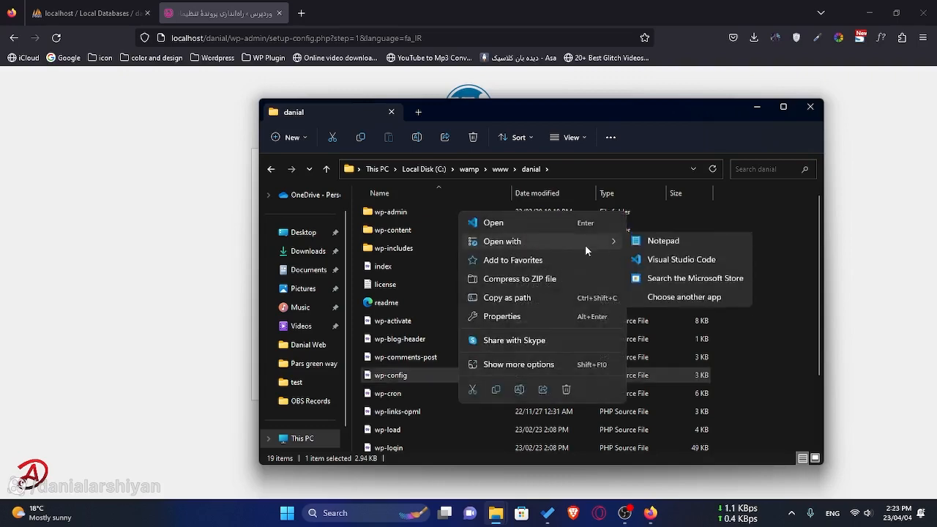
left_click(666, 245)
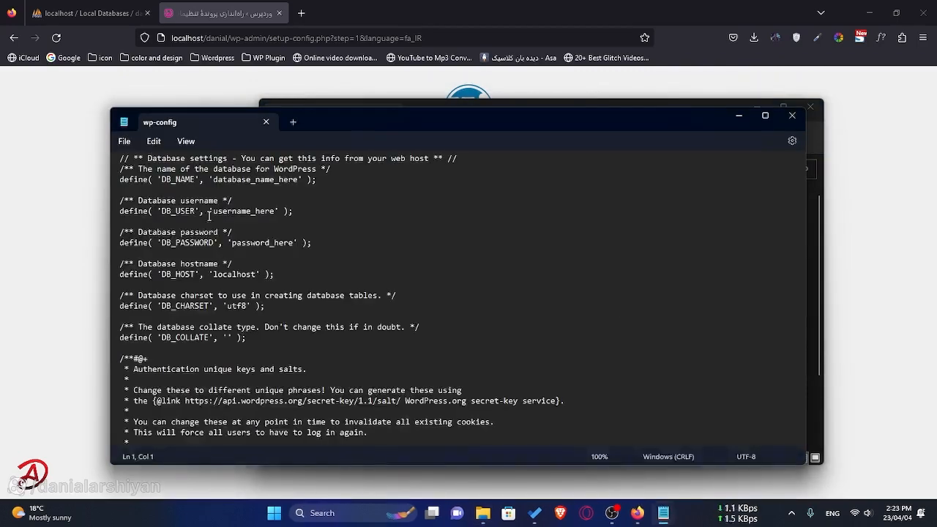
scroll(291, 200, "up", 1)
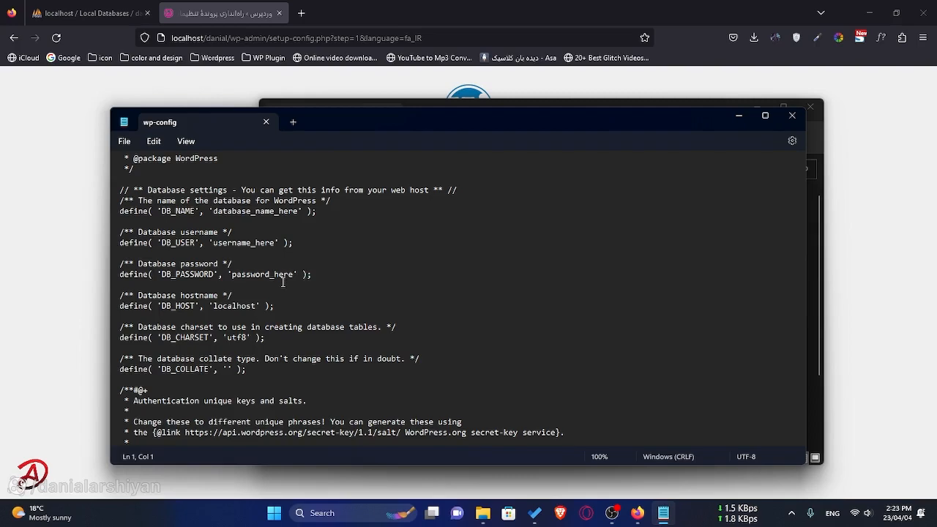
left_click(792, 115)
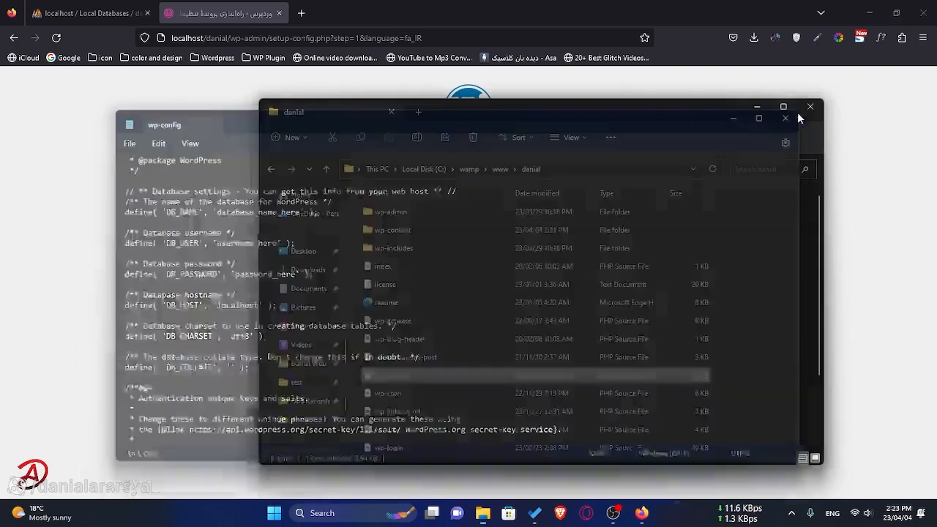
left_click(810, 107)
- Fill in the new database's name and username root, leave the password blank, and submit the connection details
left_click(547, 214)
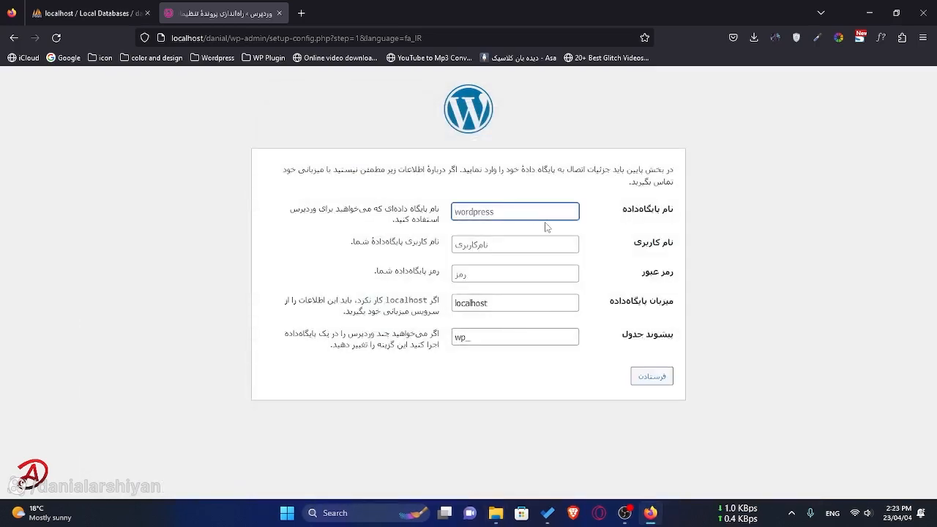
type("danial_db")
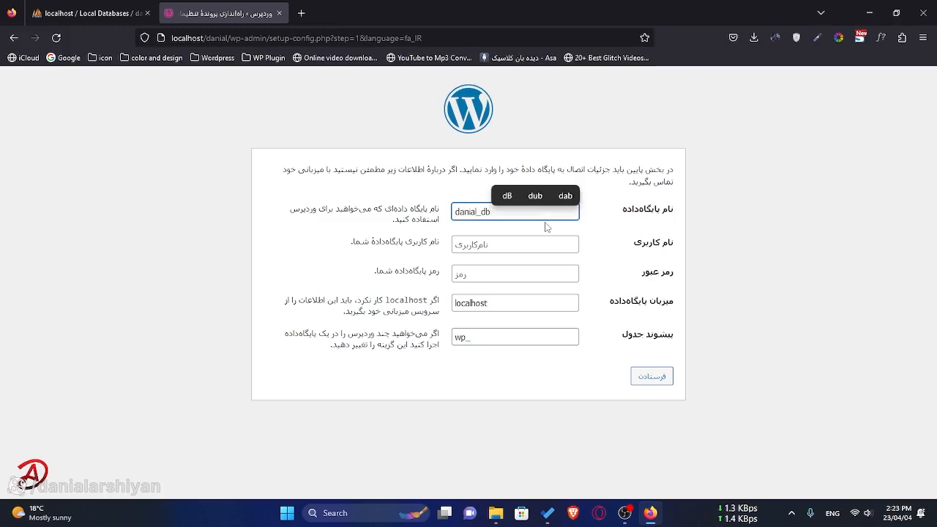
left_click(528, 246)
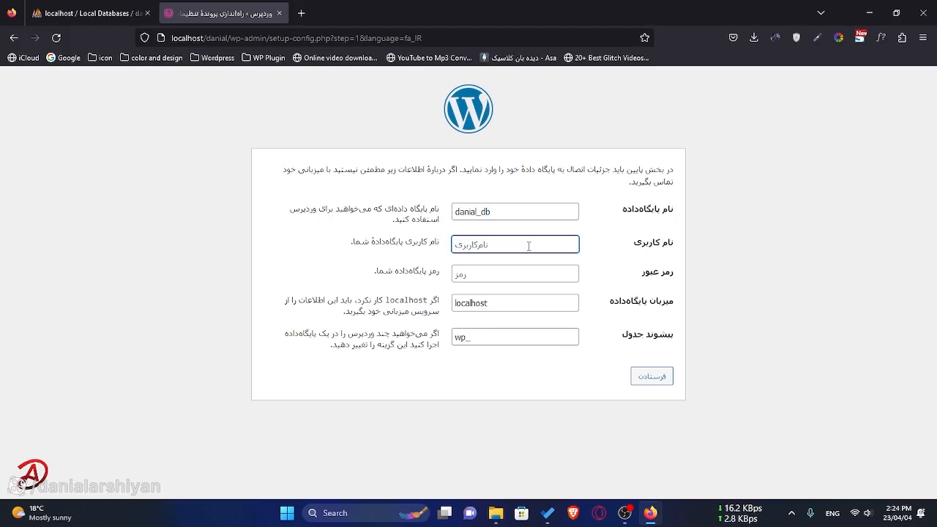
type("root")
left_click(521, 269)
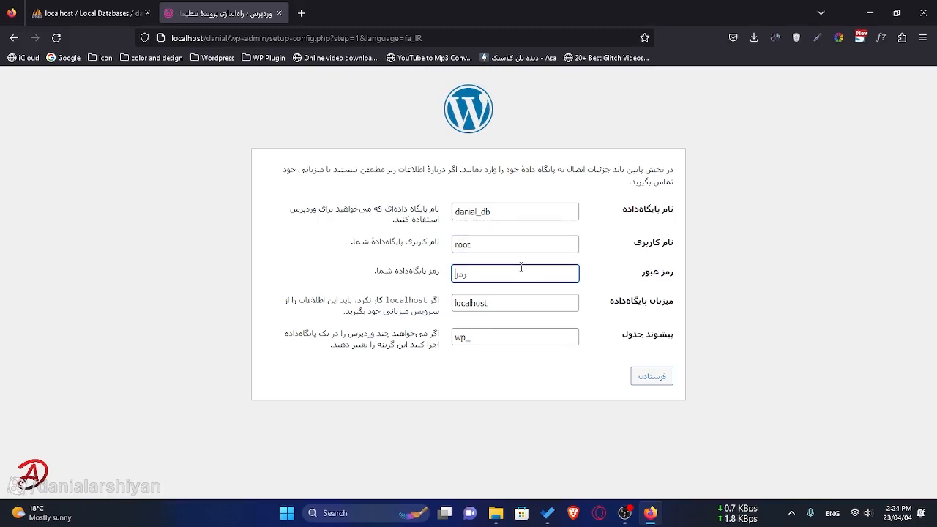
left_click(651, 376)
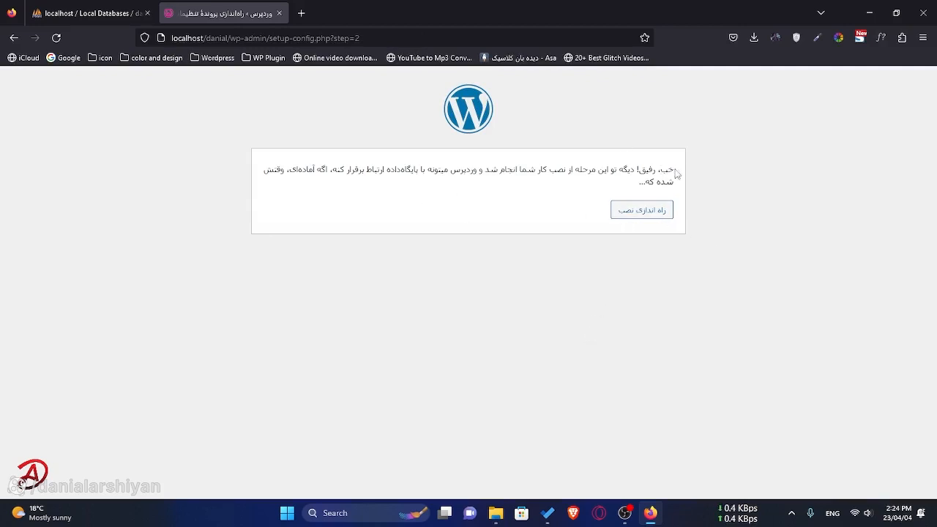
- Read the connection message, start the WordPress installation and look over the site information form
left_click_drag(674, 170, 333, 169)
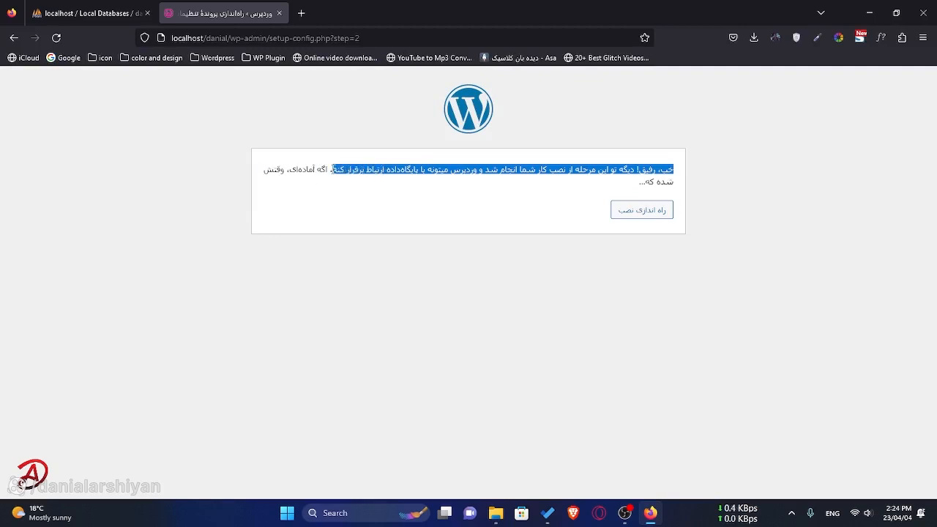
left_click(371, 227)
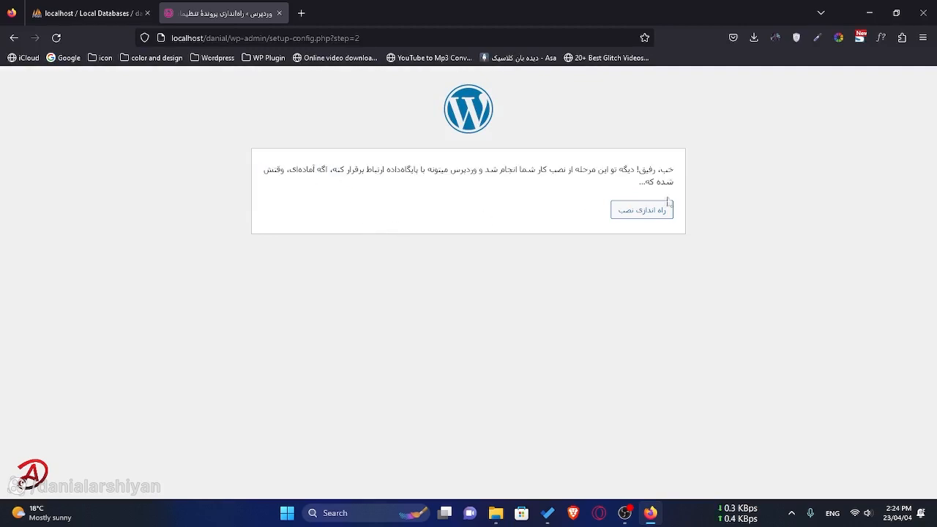
left_click(641, 214)
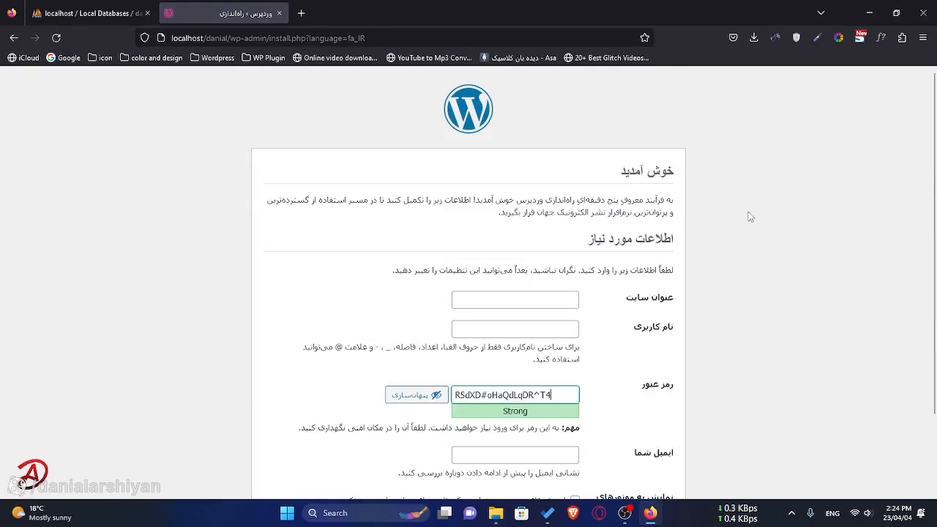
scroll(748, 214, "down", 2)
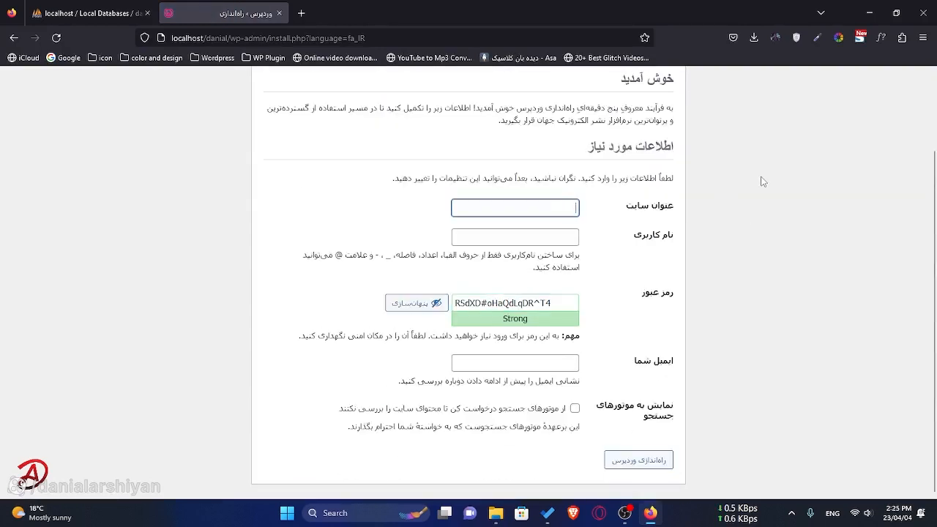
- Set the site title to DanialWeb.ir and fill in the administrator's username on the site information form
type("Dani")
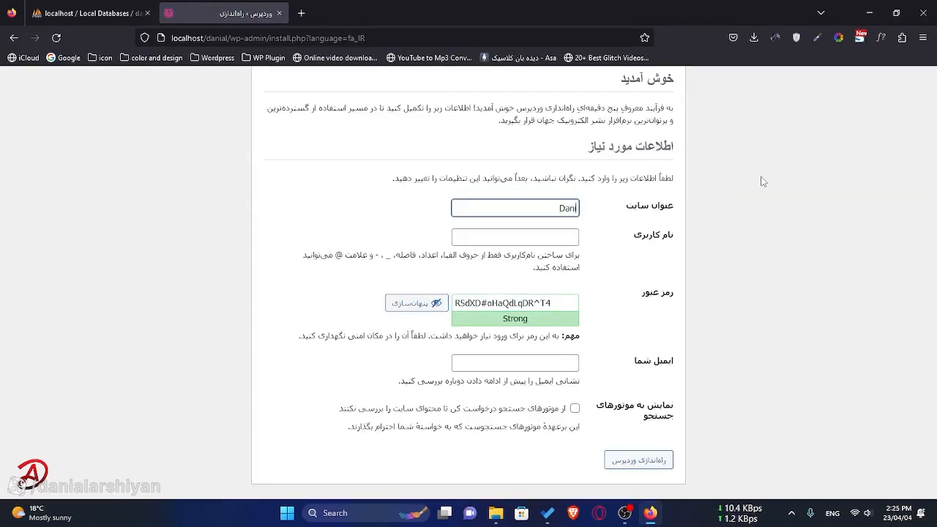
type("al Web")
key("Tab")
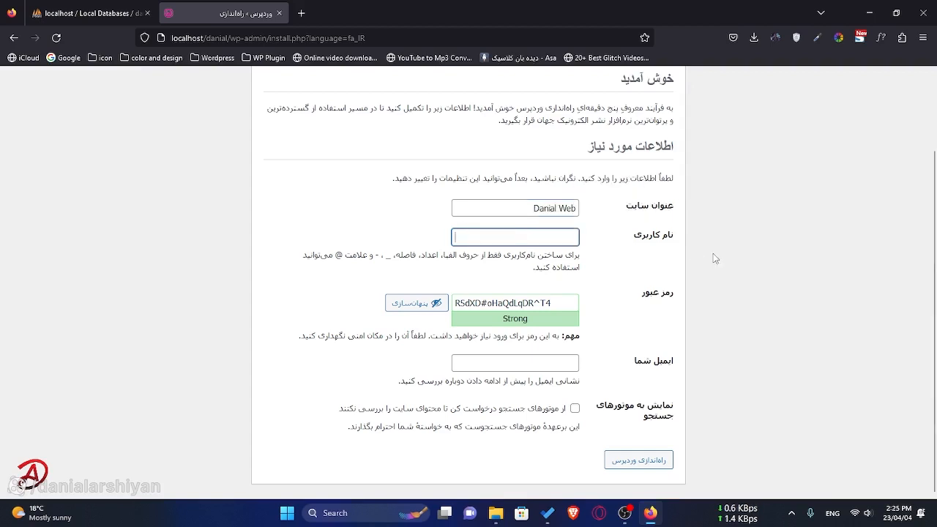
type("Danial")
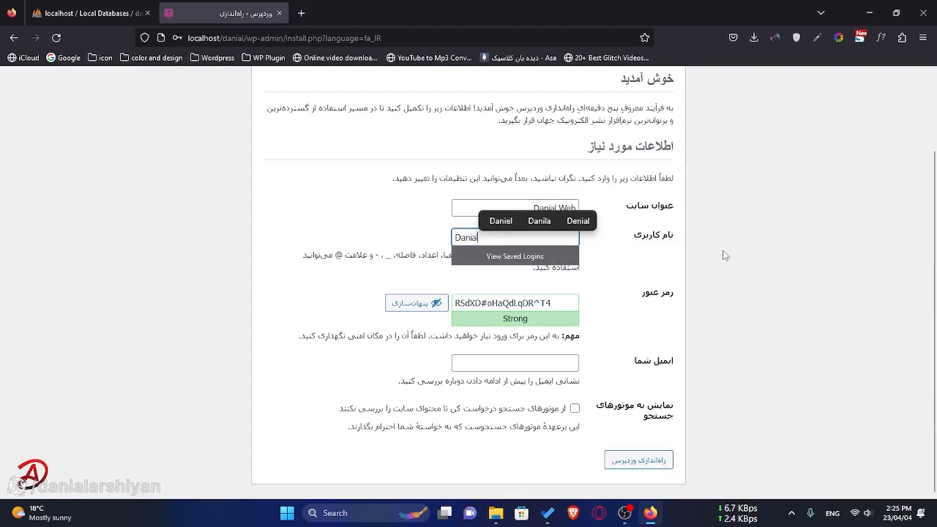
left_click(563, 211)
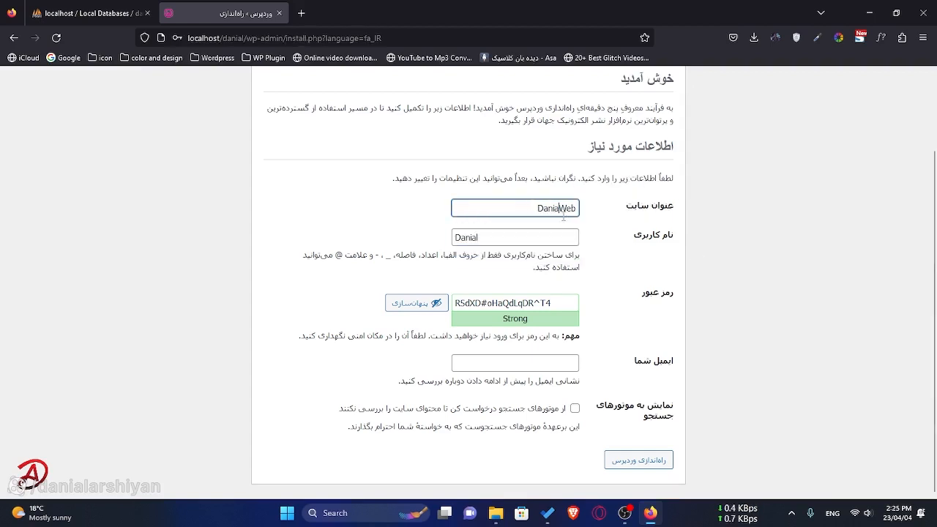
type(".ir")
left_click(735, 214)
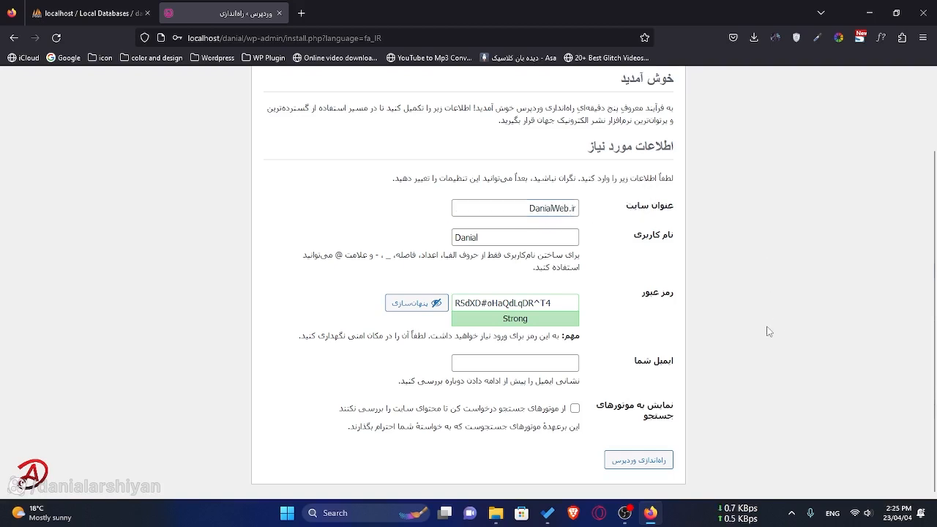
- Keep the generated strong password and discourage search engines from indexing the site
left_click_drag(575, 305, 452, 300)
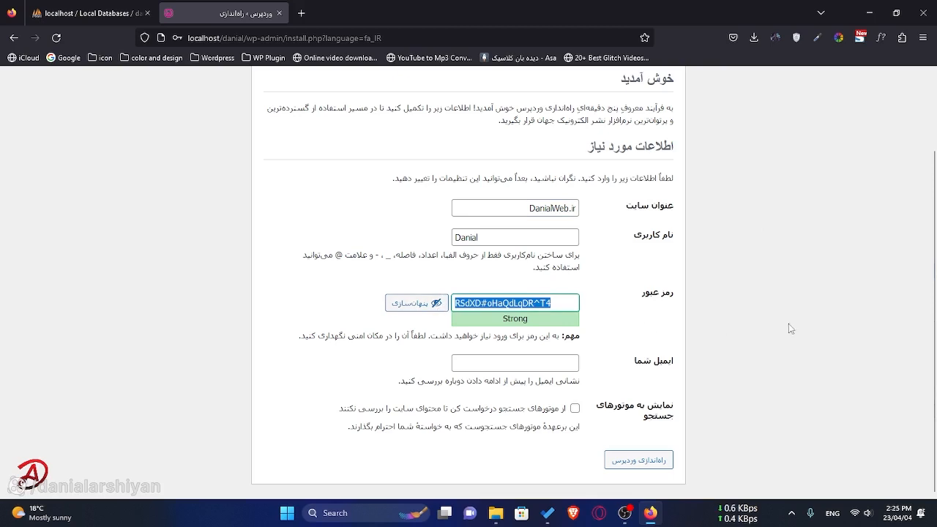
left_click(721, 345)
left_click(564, 359)
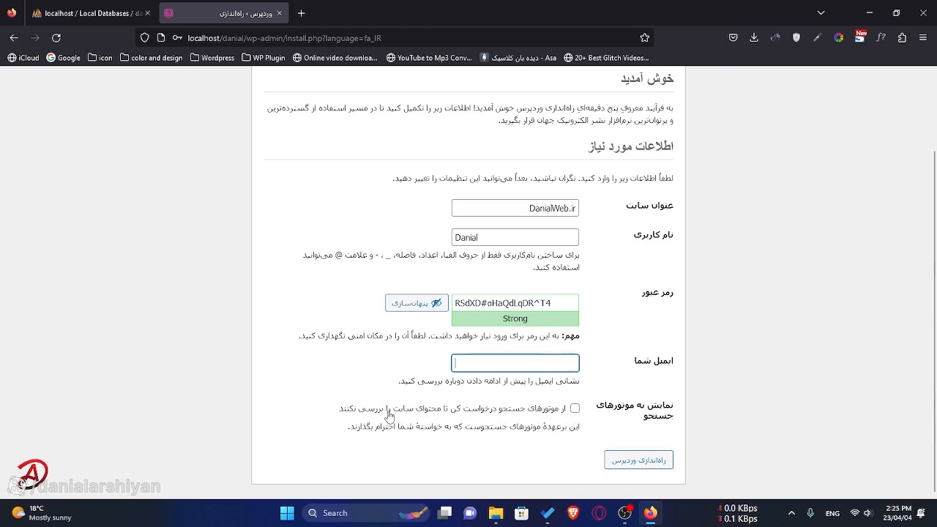
left_click(575, 410)
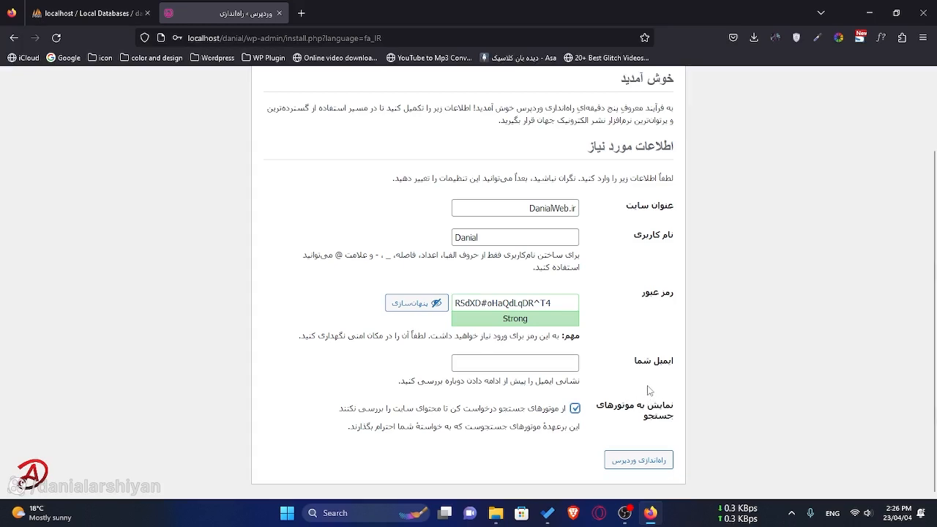
- Submit the site information form with the e-mail left blank and save the login in the browser
triple_click(564, 301)
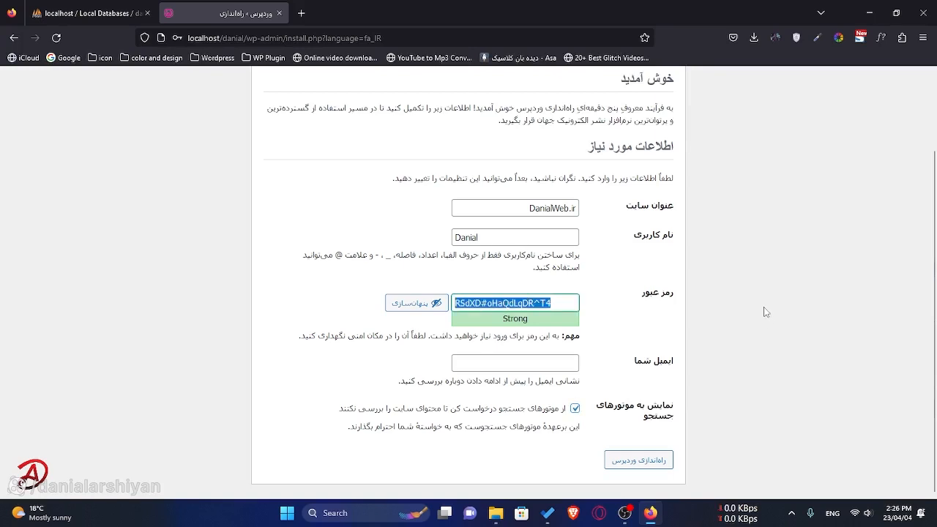
left_click(770, 287)
left_click(650, 460)
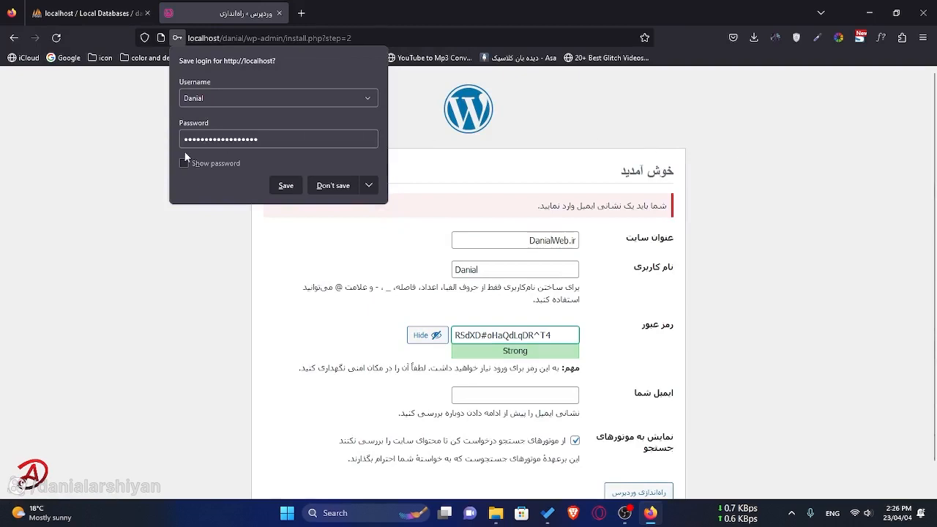
left_click(291, 188)
- Fill in the administrator's e-mail, run the WordPress installation and continue to the login
scroll(697, 193, "down", 1)
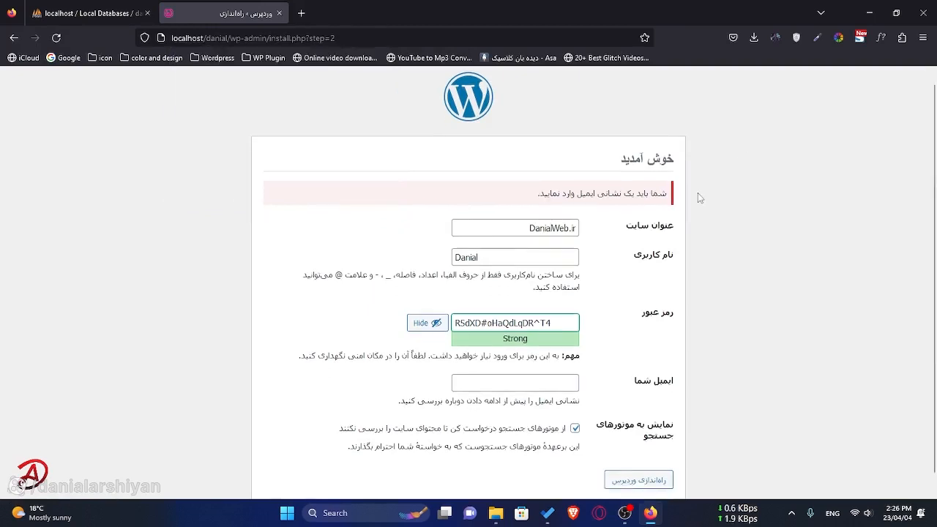
type("a")
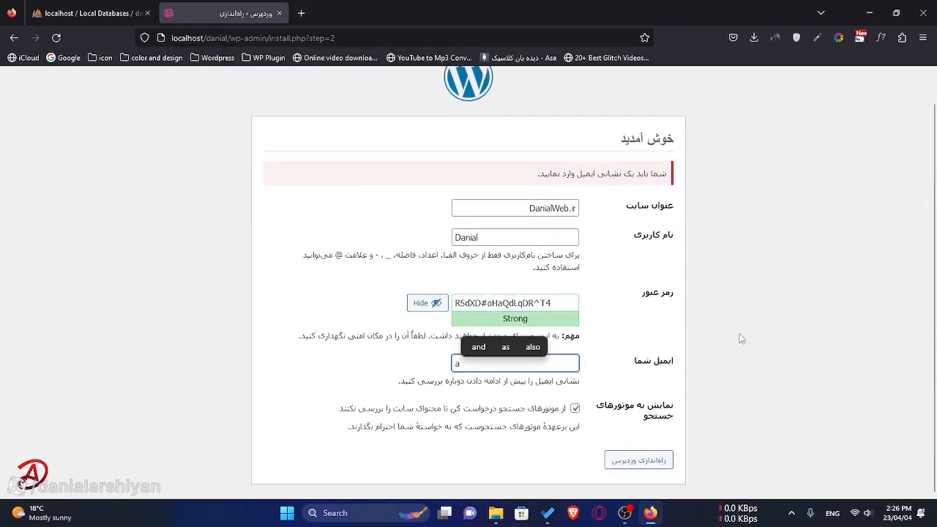
type("@a.com")
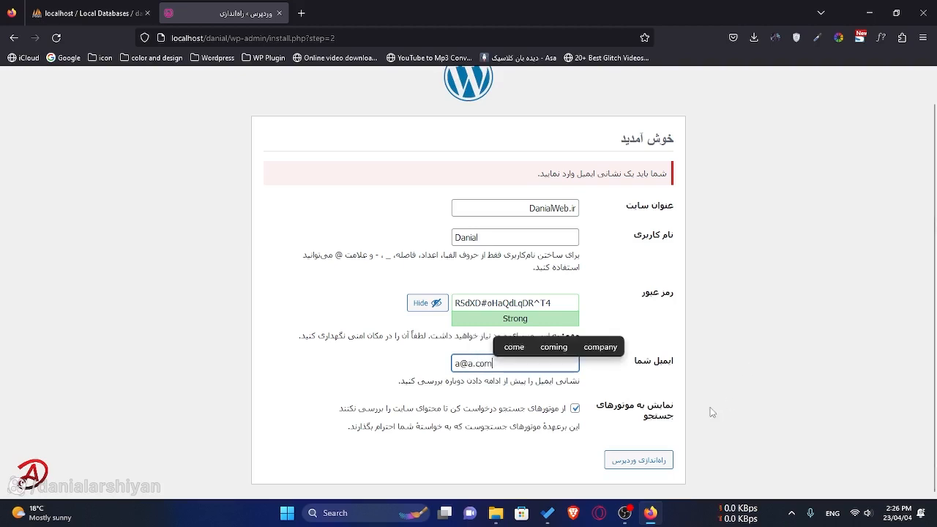
left_click(638, 461)
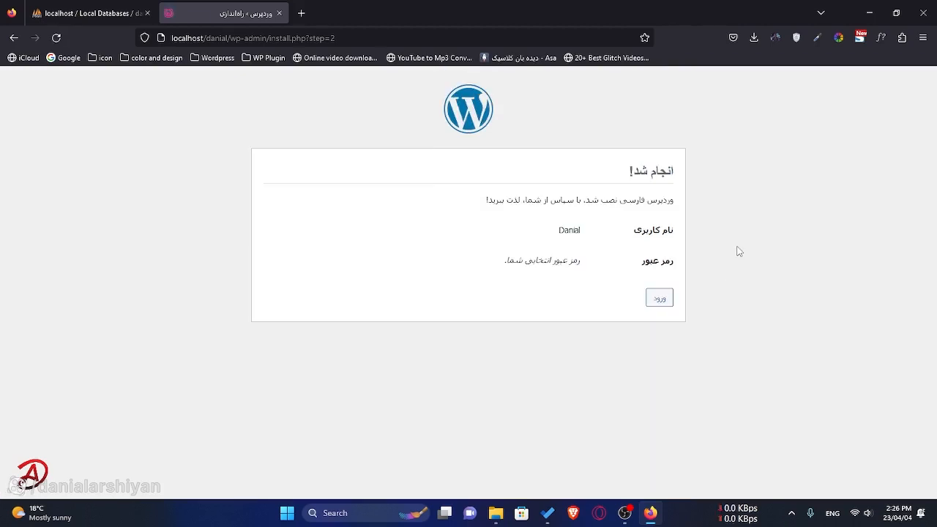
left_click(660, 298)
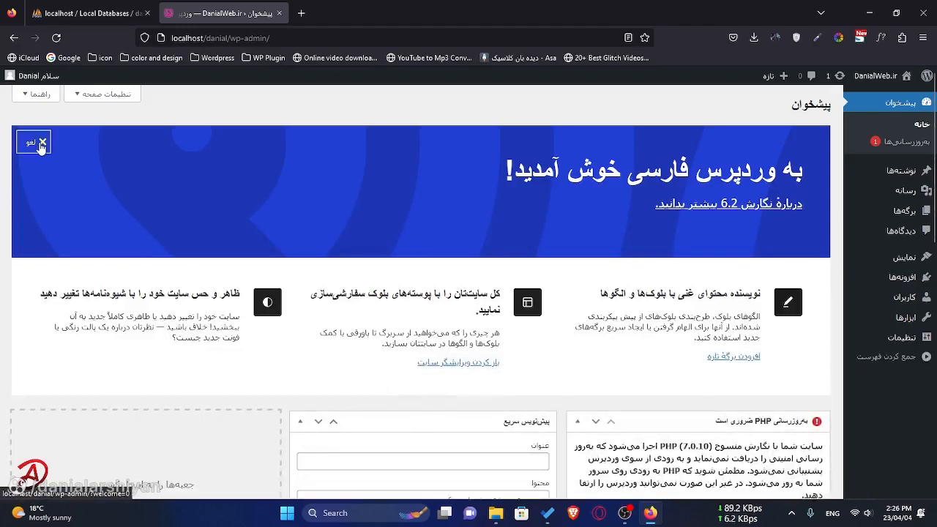
- Dismiss the dashboard's welcome panel and look over the widgets, including the current and recommended versions in the PHP update notice
scroll(688, 399, "down", 5)
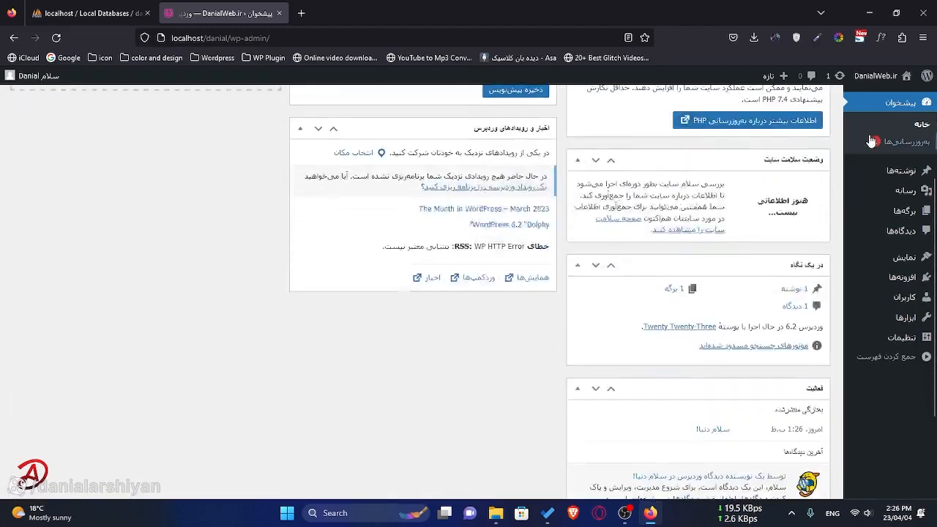
scroll(689, 399, "up", 5)
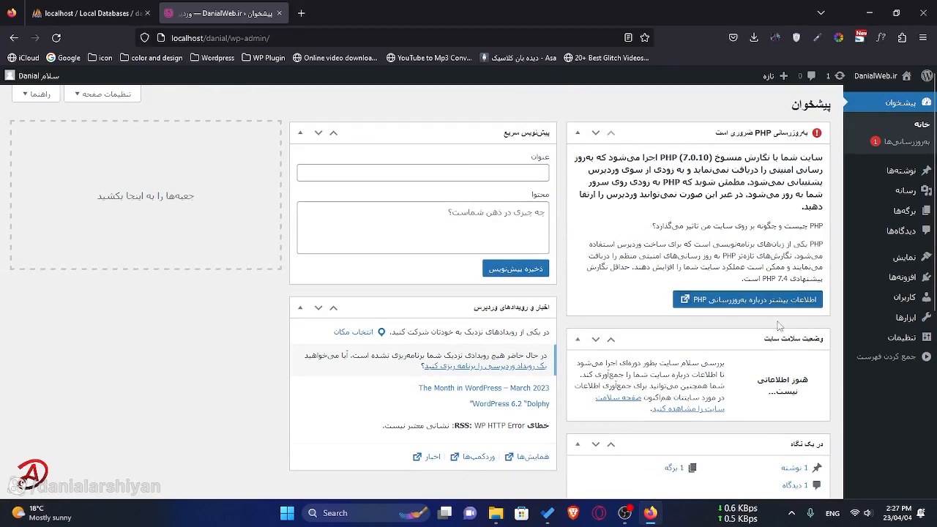
scroll(784, 330, "down", 5)
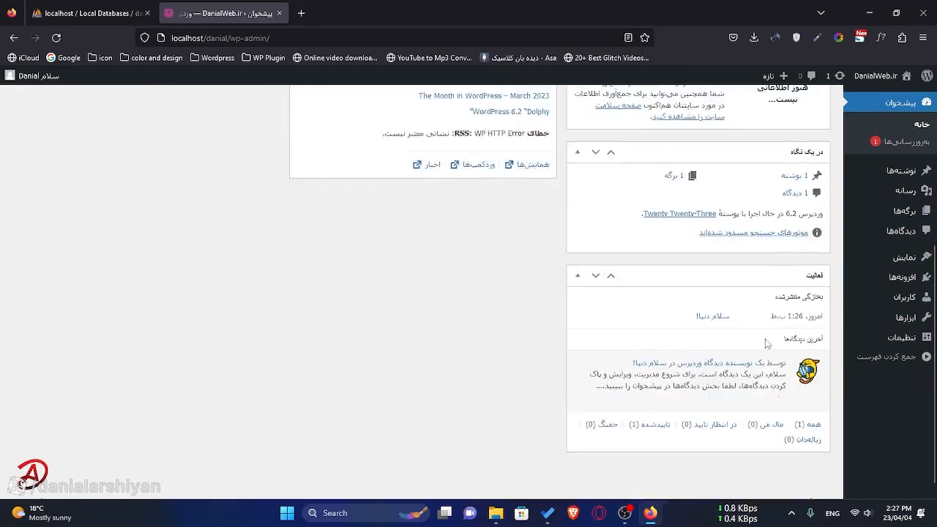
scroll(760, 409, "up", 2)
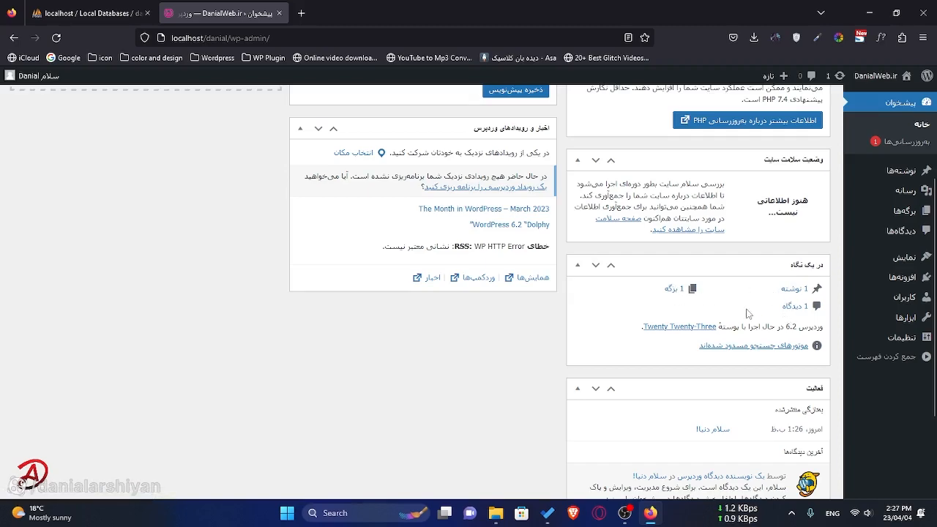
scroll(753, 307, "up", 3)
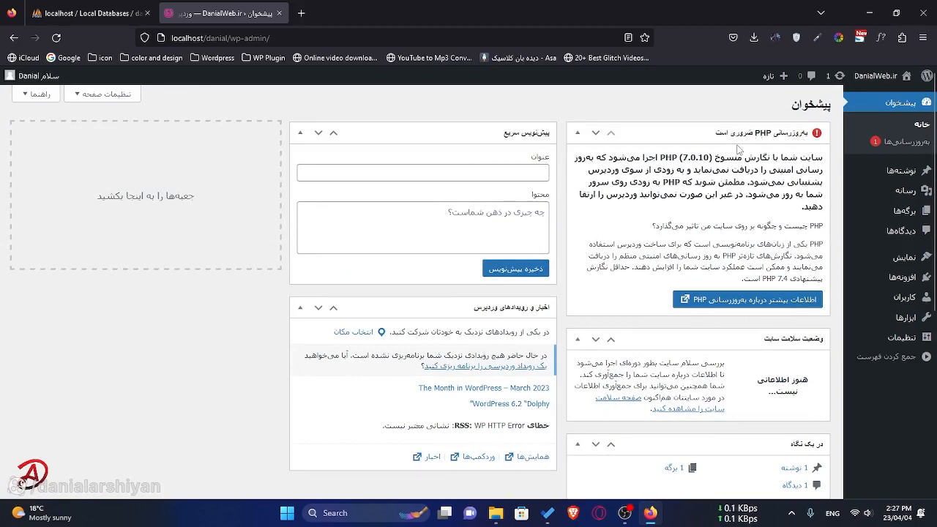
left_click_drag(681, 158, 706, 157)
left_click_drag(777, 278, 788, 278)
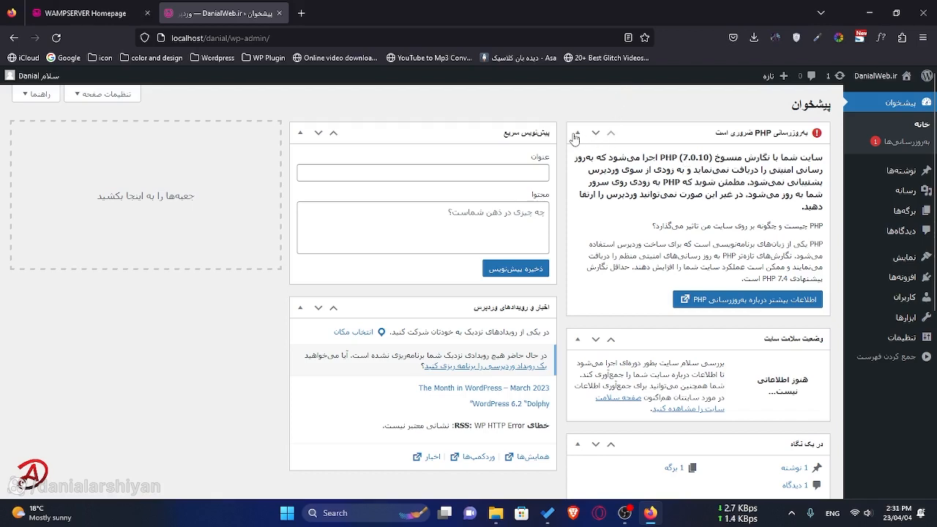
- Hide the PHP update and WordPress news widgets from the dashboard and move the Activity widget into the empty column
left_click(103, 94)
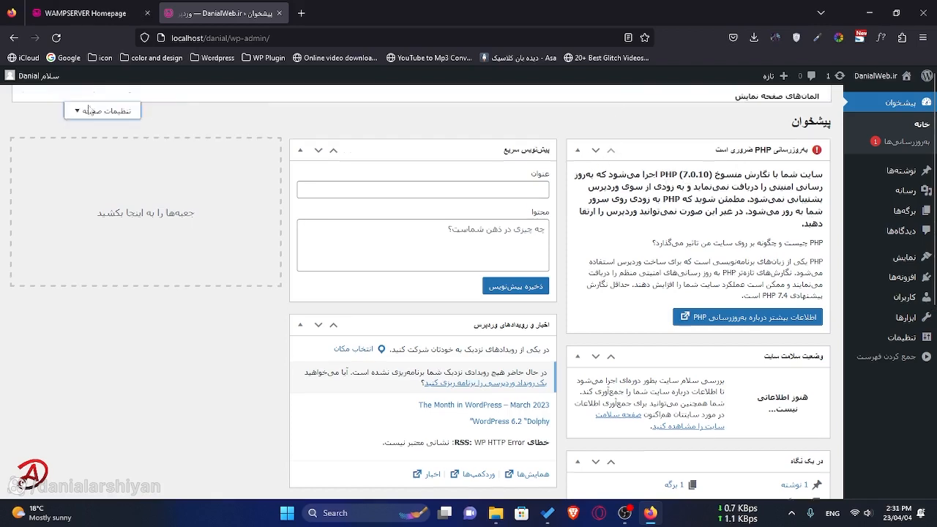
scroll(607, 178, "down", 6)
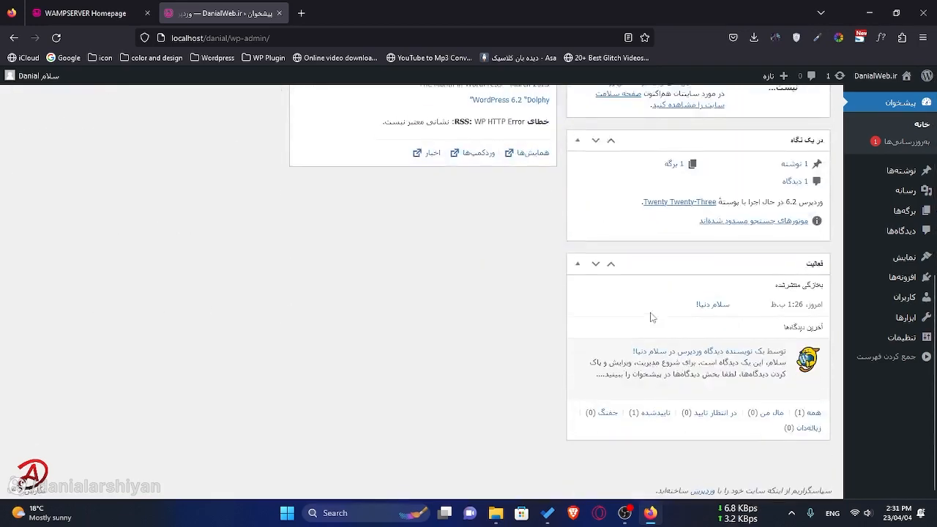
scroll(622, 231, "up", 6)
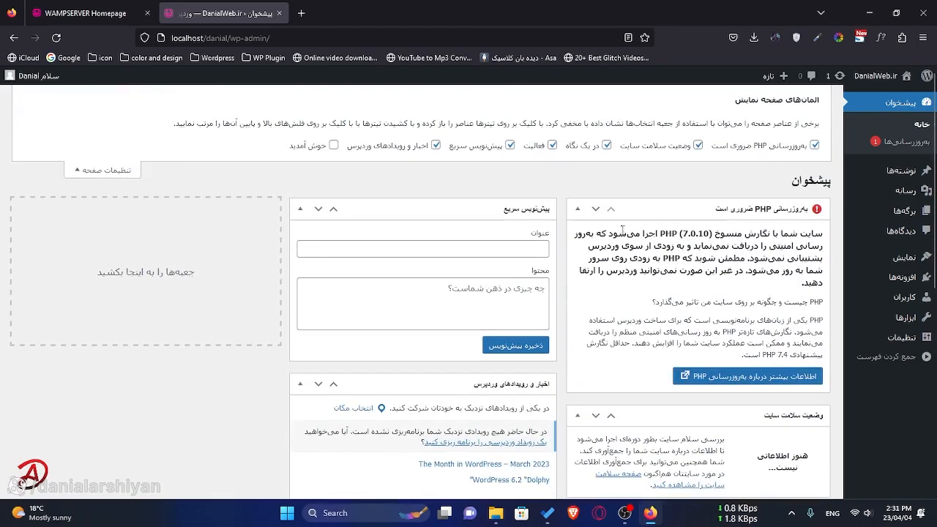
left_click(815, 146)
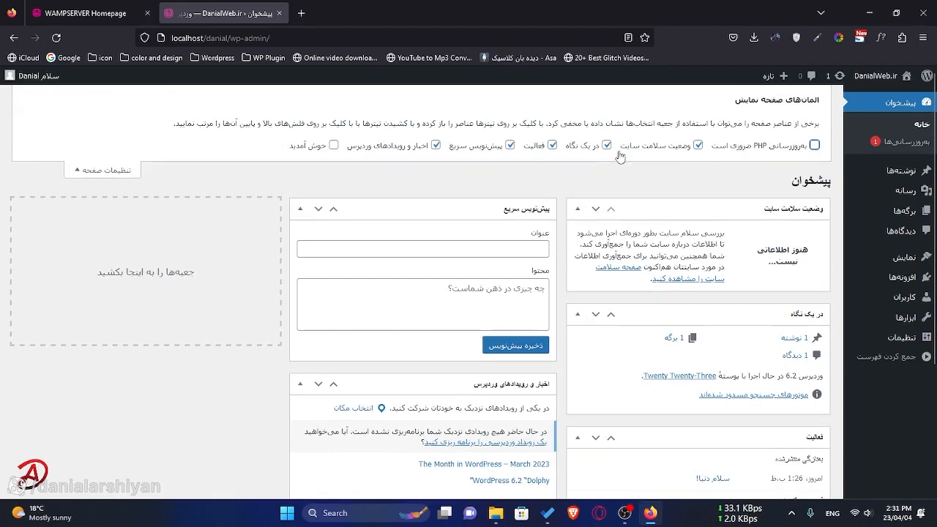
left_click(435, 146)
scroll(717, 289, "down", 3)
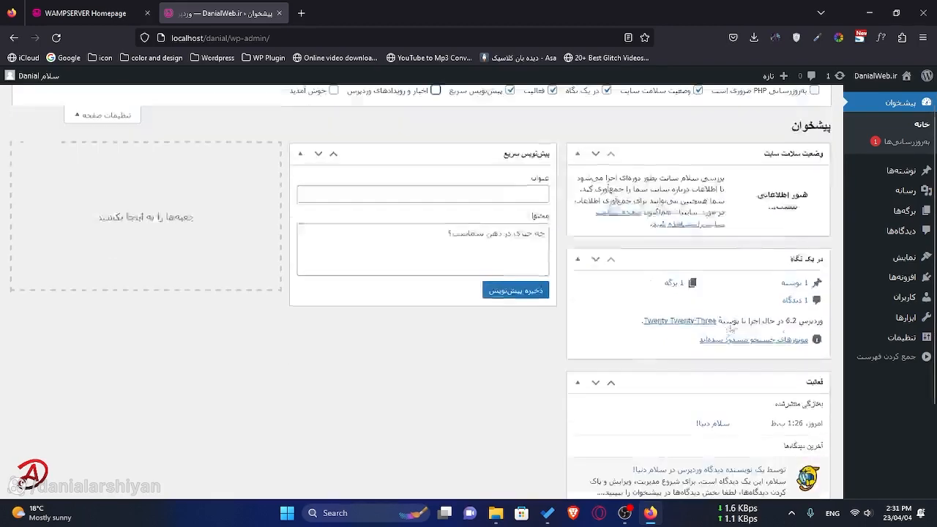
scroll(622, 293, "up", 3)
left_click(105, 170)
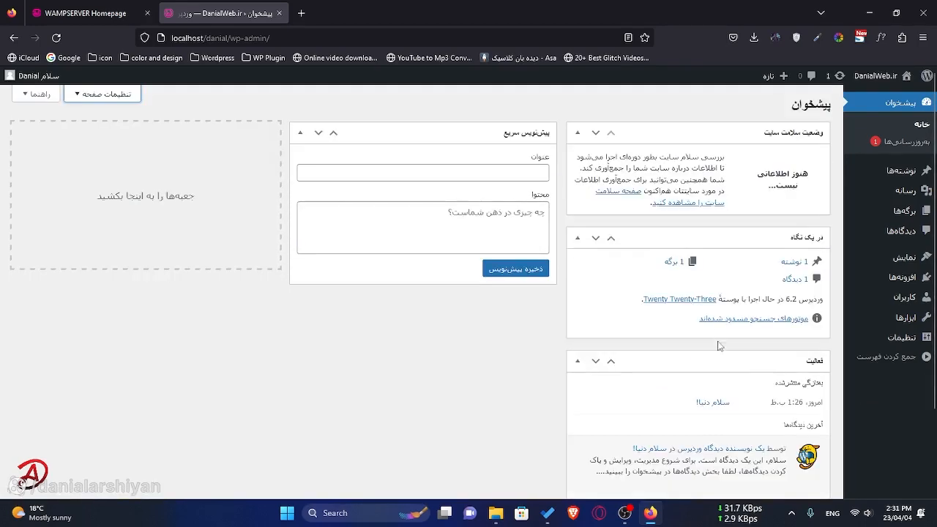
left_click_drag(739, 362, 202, 187)
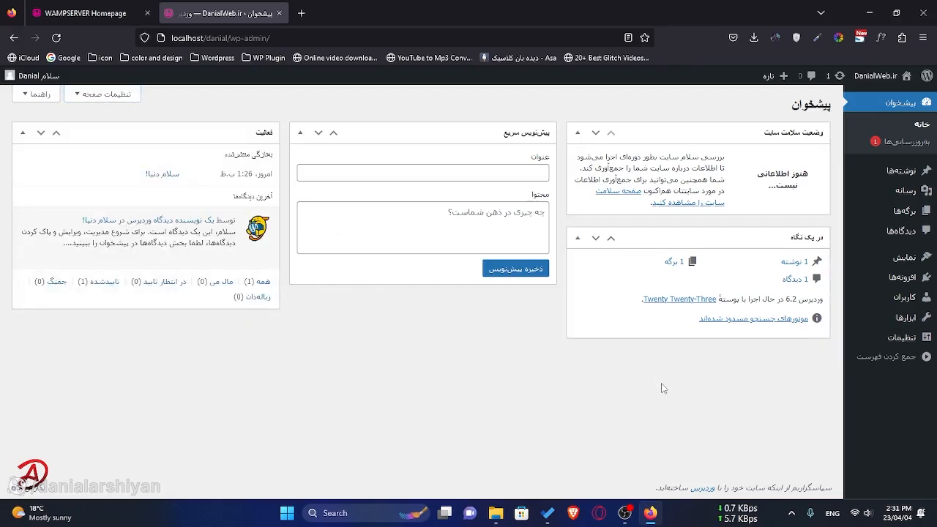
- Open the site's front page in a new browser tab and look it over from header to footer
mouse_move(860, 81)
right_click(889, 97)
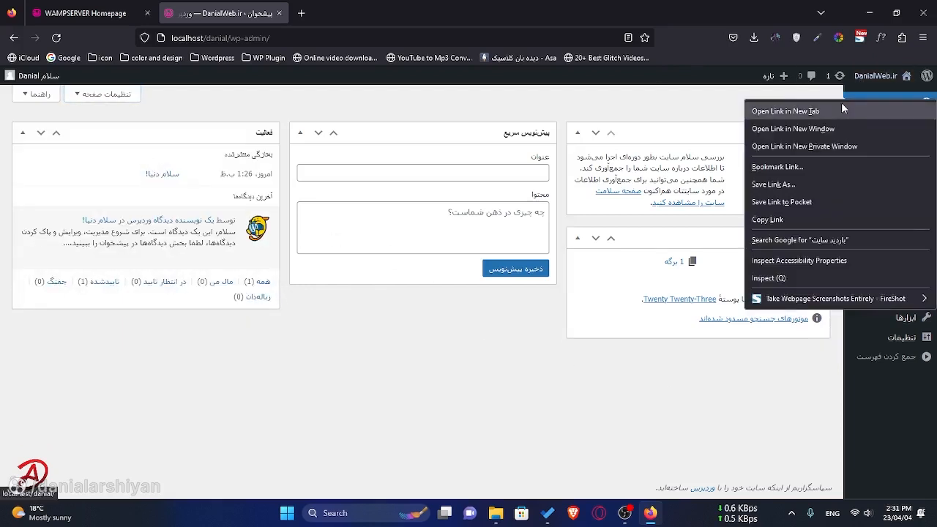
left_click(841, 102)
left_click(355, 22)
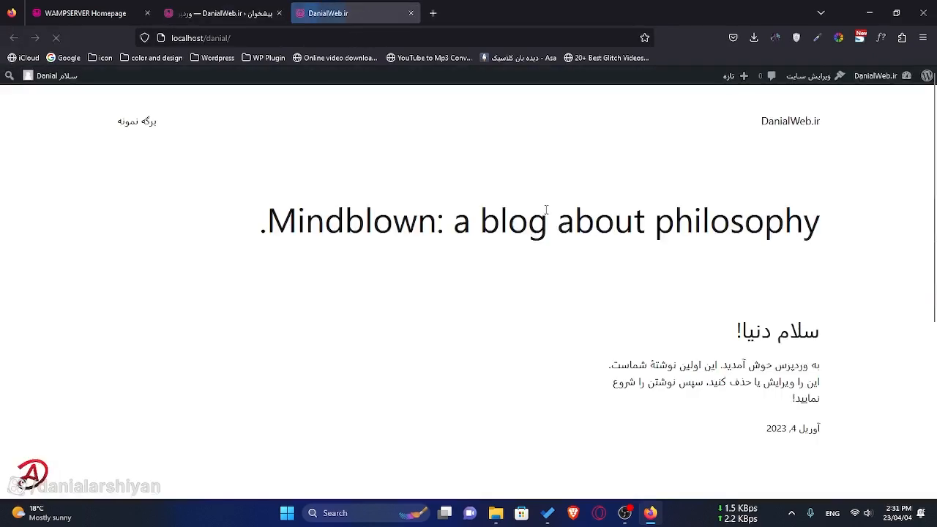
scroll(546, 210, "down", 4)
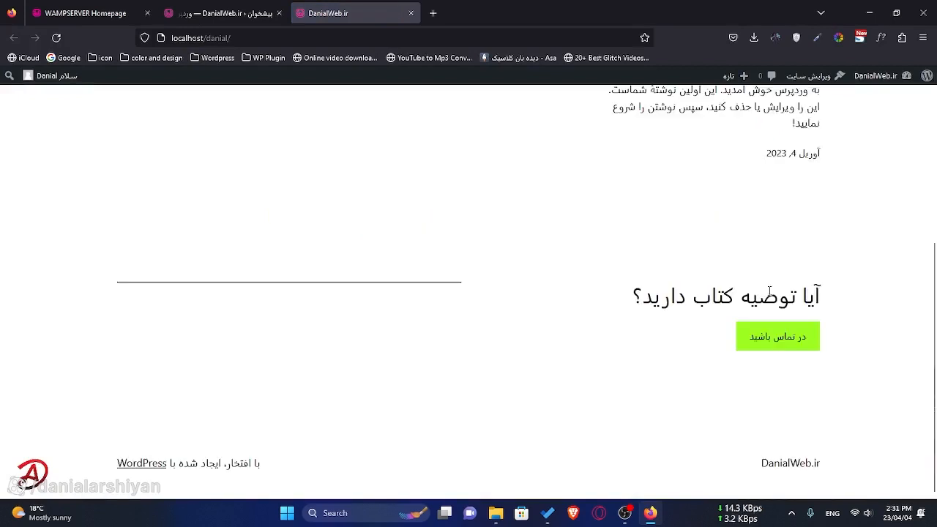
scroll(882, 329, "up", 5)
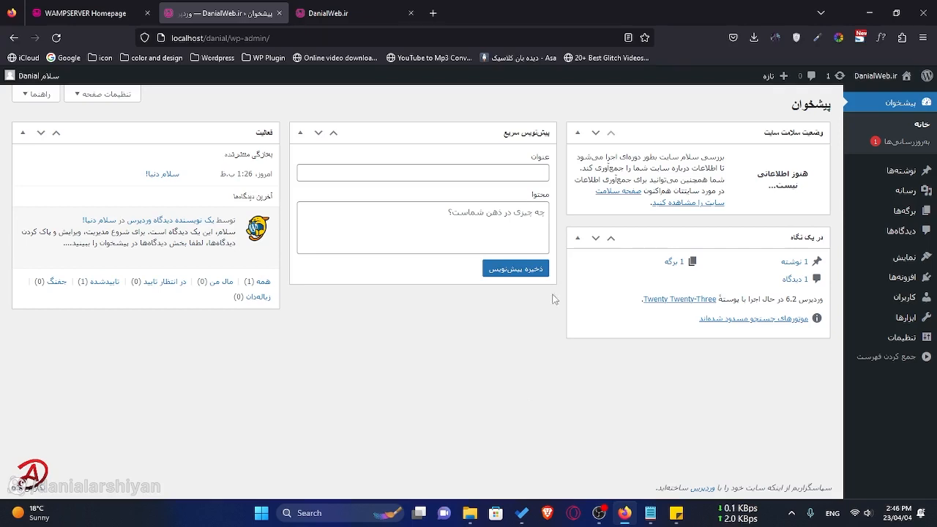
- Open the page for adding plugins and start a plugin search
mouse_move(899, 285)
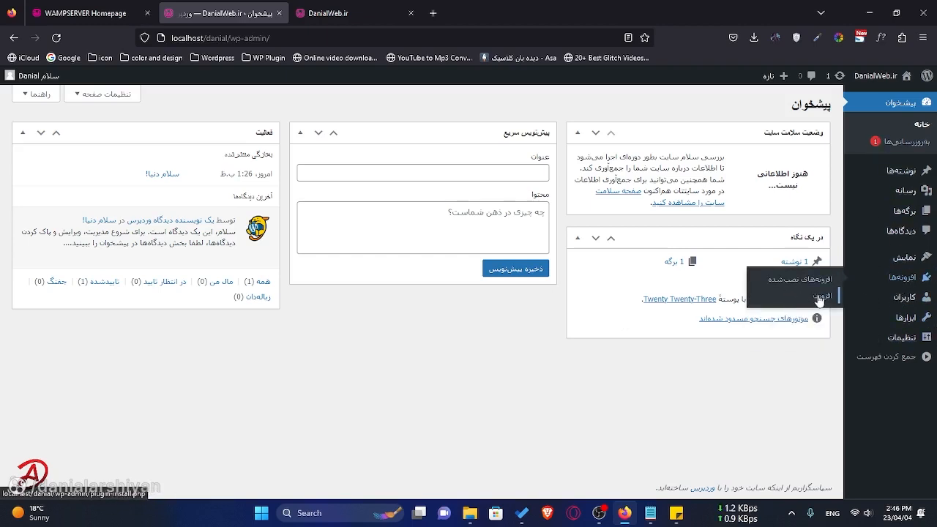
left_click(820, 297)
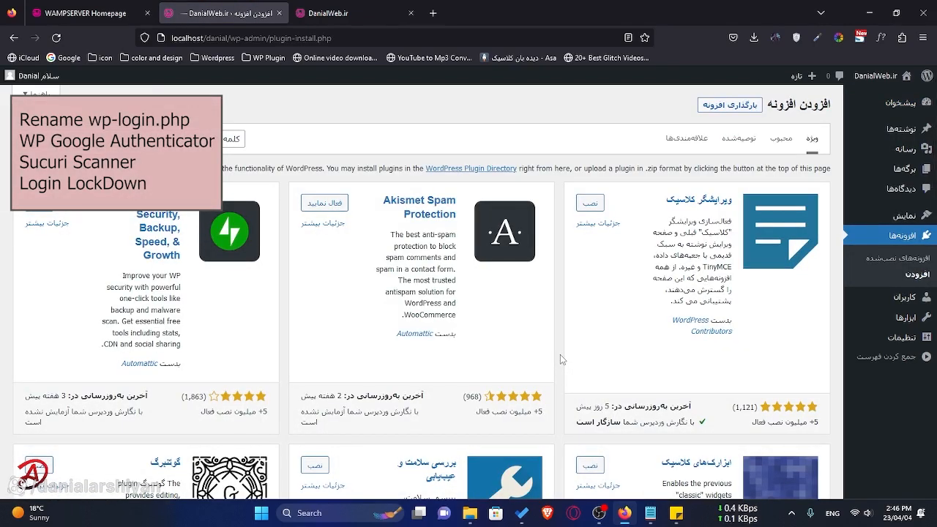
left_click(143, 142)
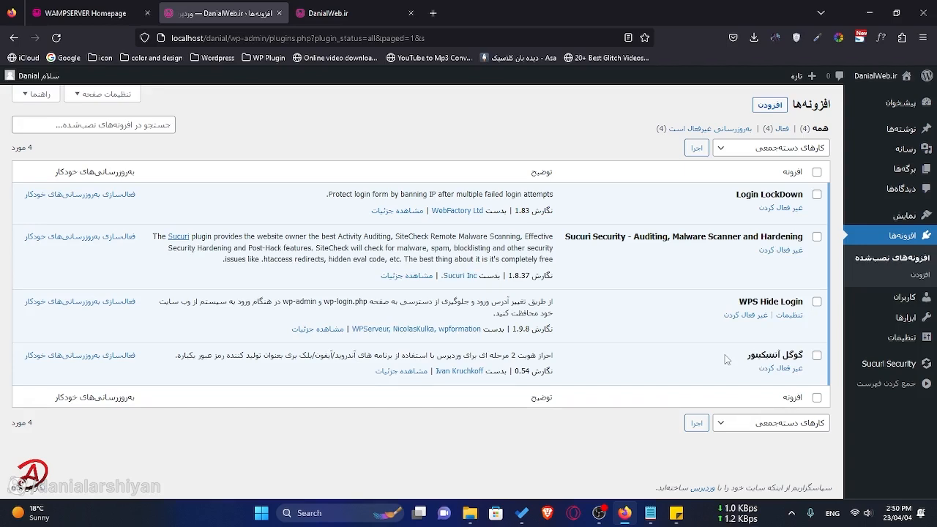
- Open the WPS Hide Login settings and examine the login address
mouse_move(889, 337)
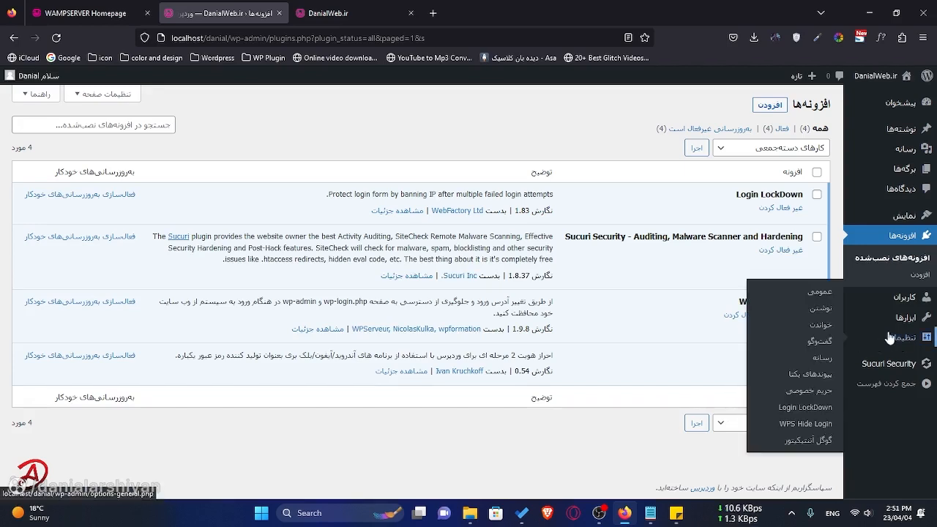
left_click(815, 425)
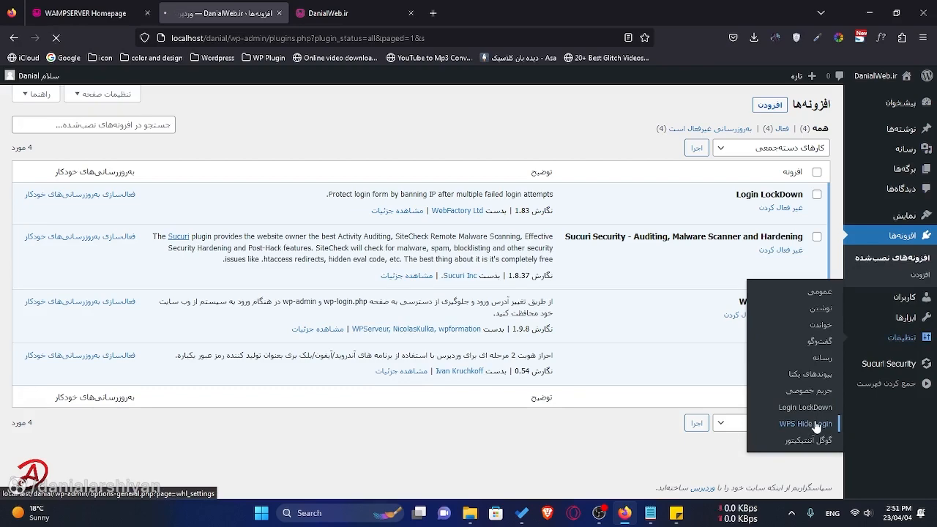
double_click(673, 337)
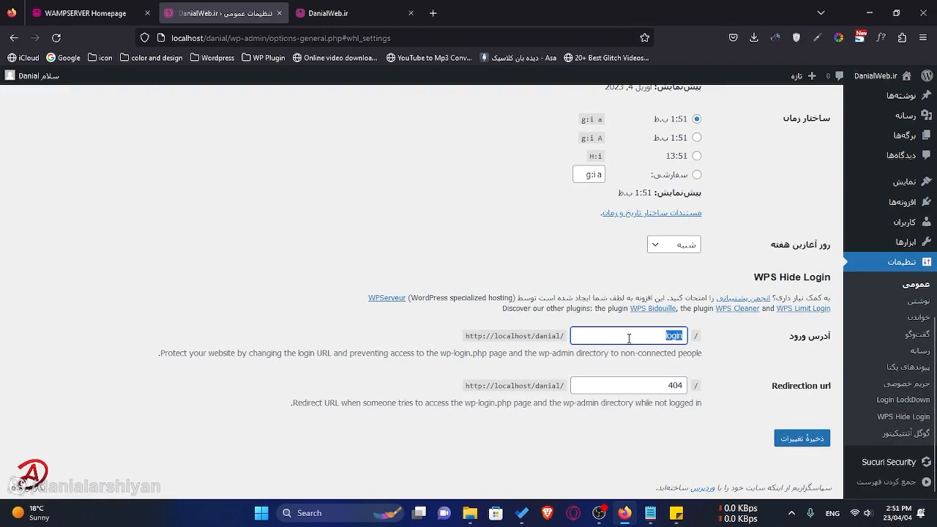
- Open localhost/danial/login in a new browser tab to test the existing login address
key("ctrl+t")
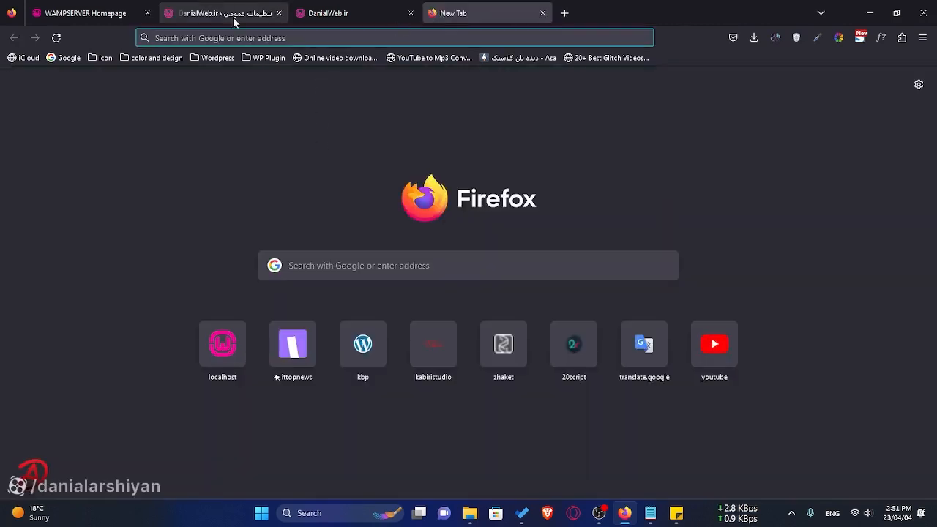
type("local")
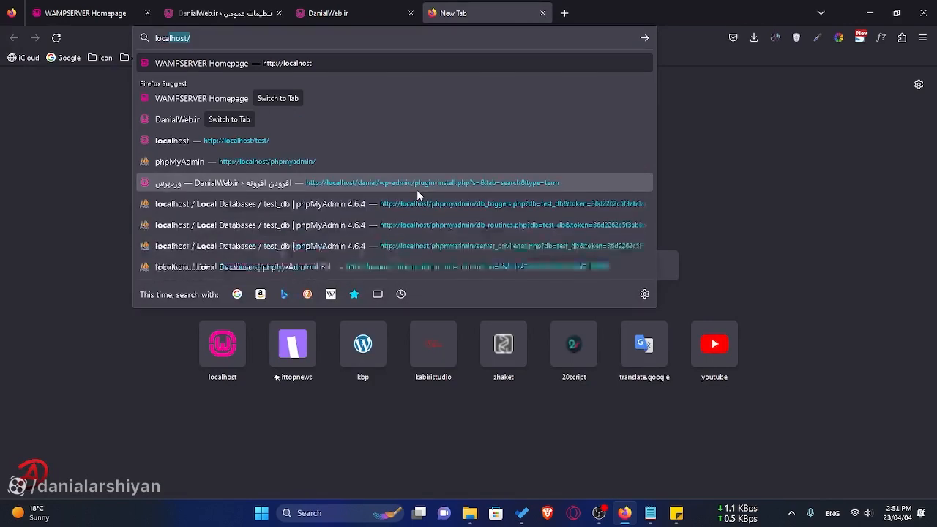
key("Right")
type("danial/")
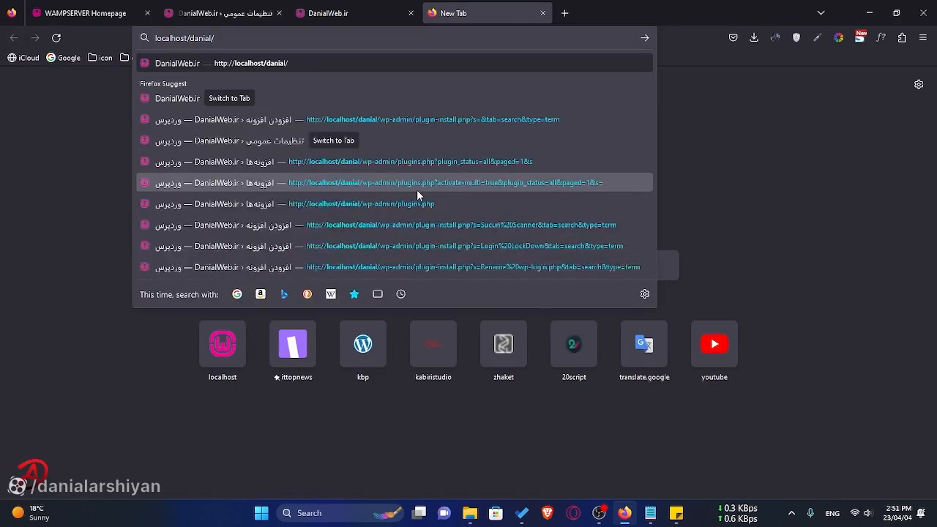
type("login")
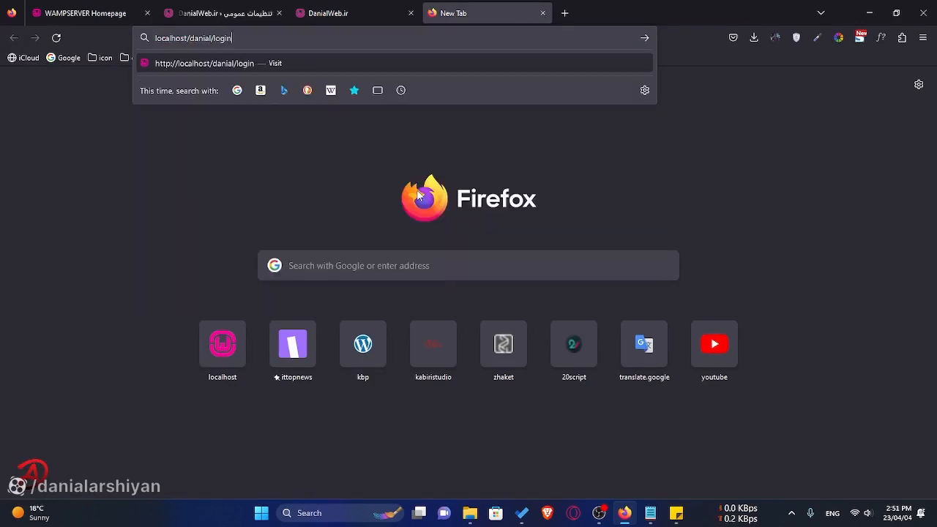
key("Return")
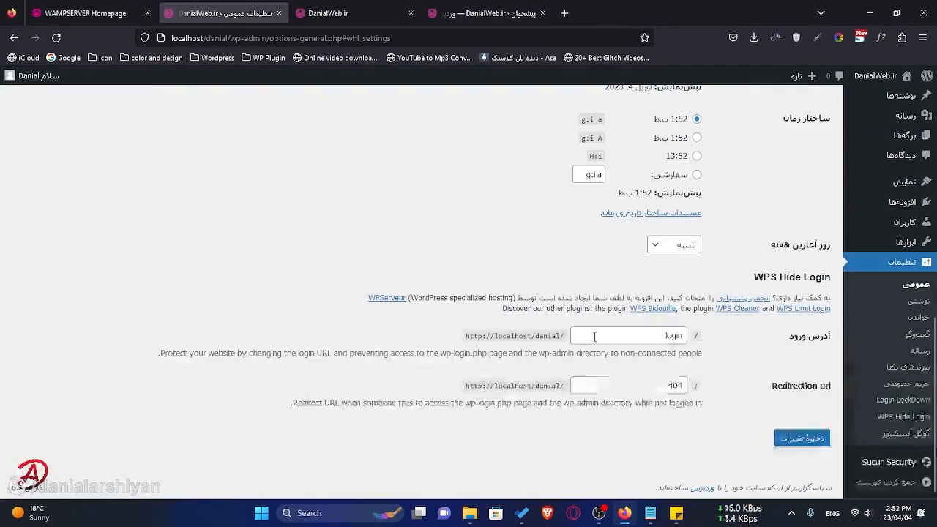
- Set the WPS Hide Login login address to voorood and save the general settings
left_click_drag(600, 337, 735, 334)
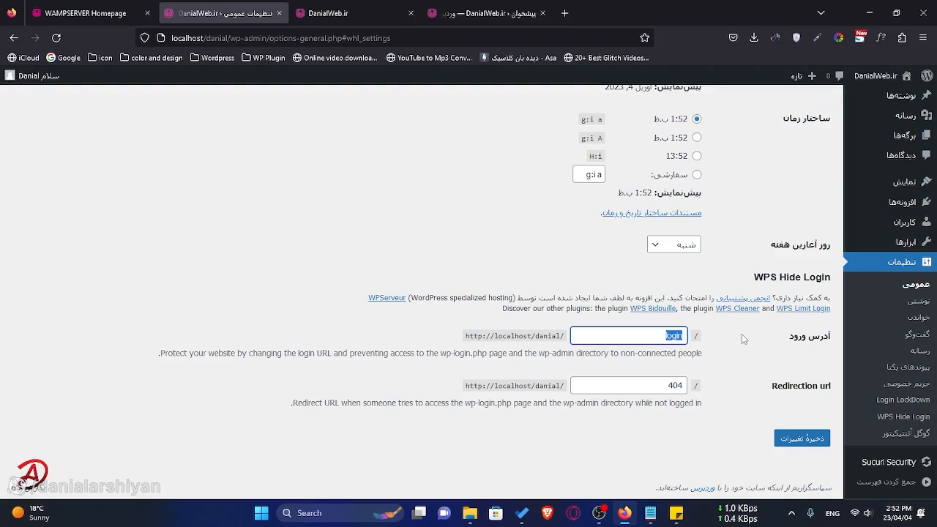
type("voorood")
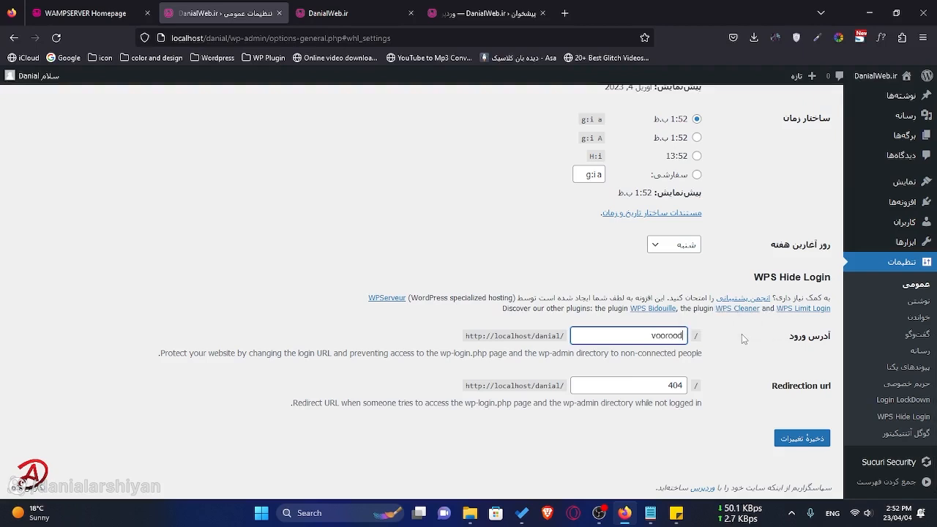
key("Return")
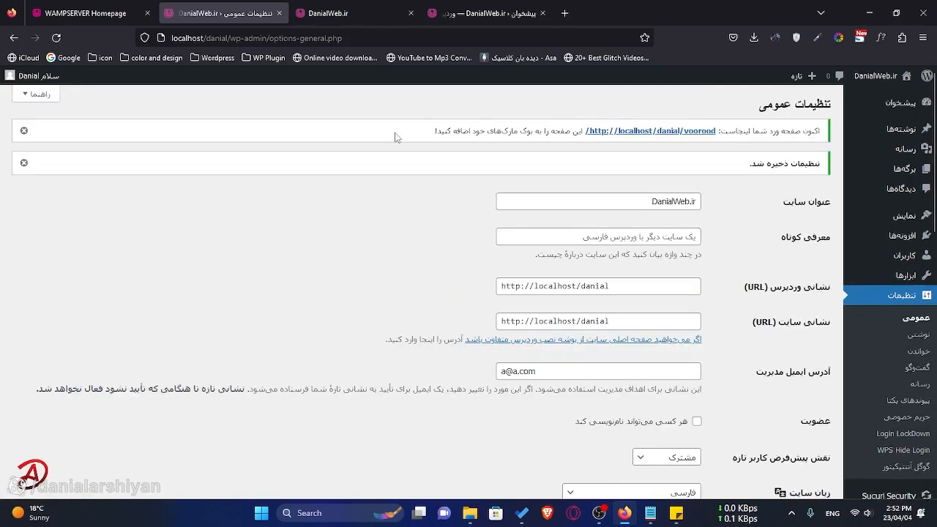
- Try to log out from the dashboard in the other browser tab and examine the resulting address and page heading
left_click(479, 12)
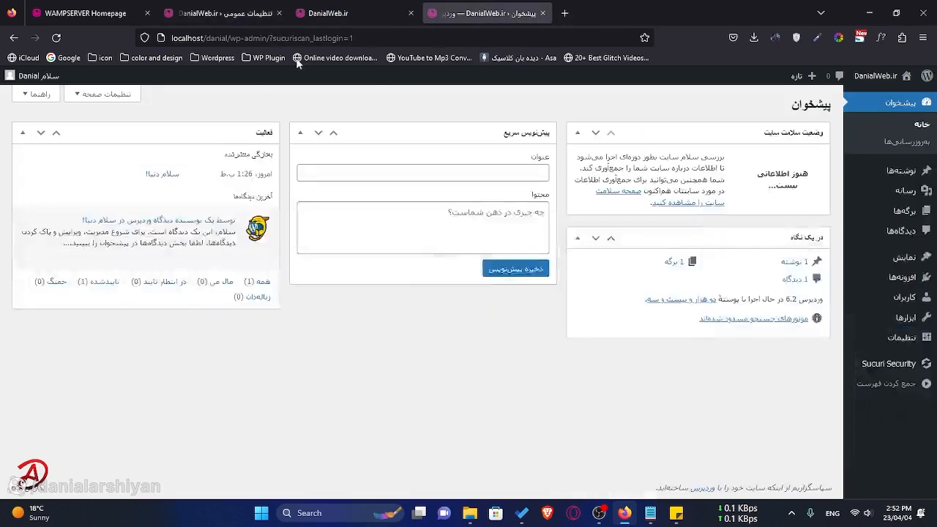
mouse_move(33, 76)
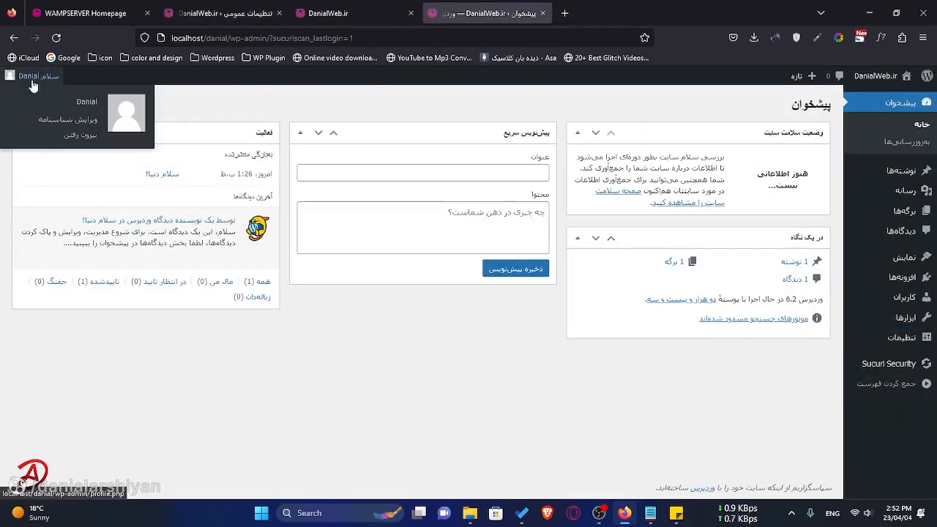
left_click(79, 138)
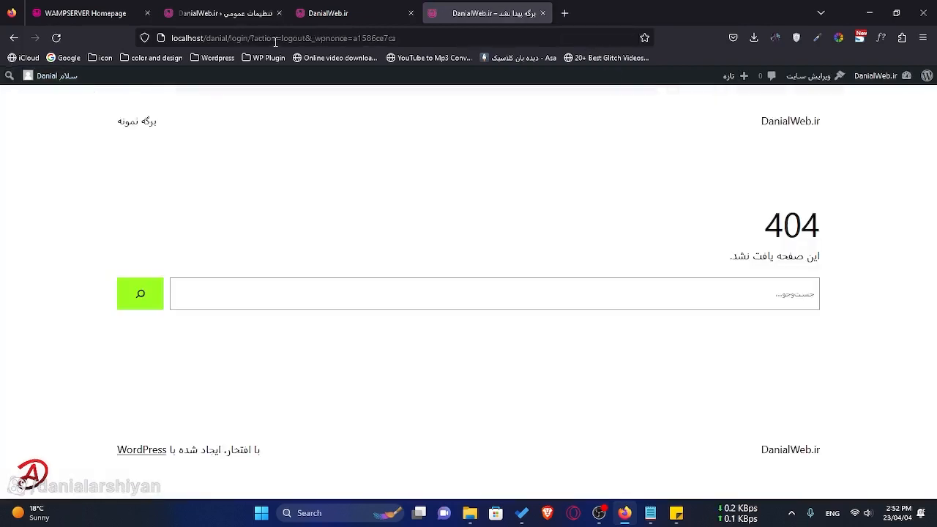
double_click(241, 44)
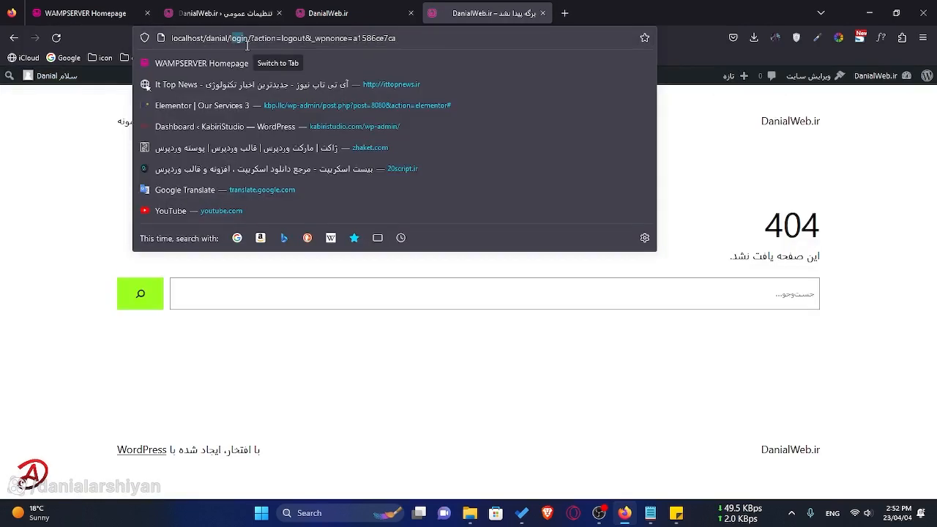
left_click_drag(245, 46, 248, 46)
left_click(826, 213)
double_click(801, 232)
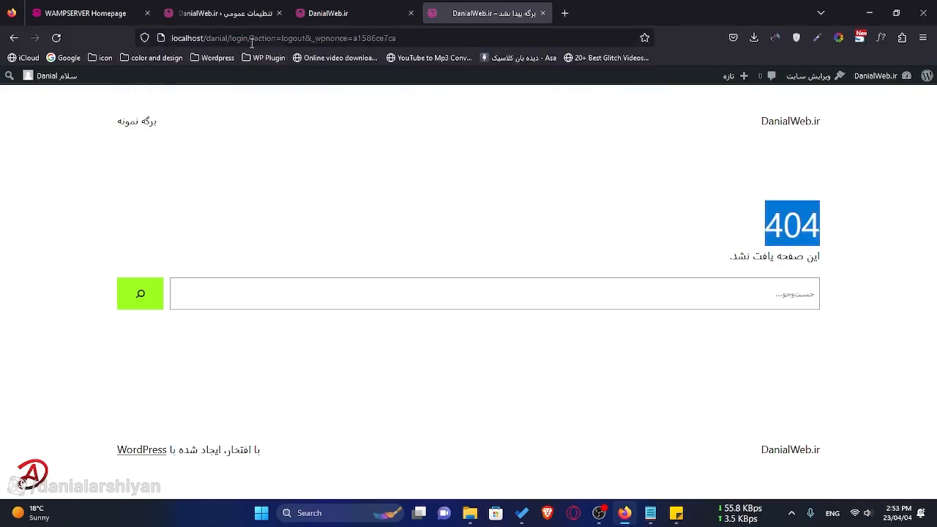
- Test the old login address by loading localhost/danial/login/ without the logout parameters
left_click_drag(250, 38, 439, 38)
key("BackSpace")
key("Return")
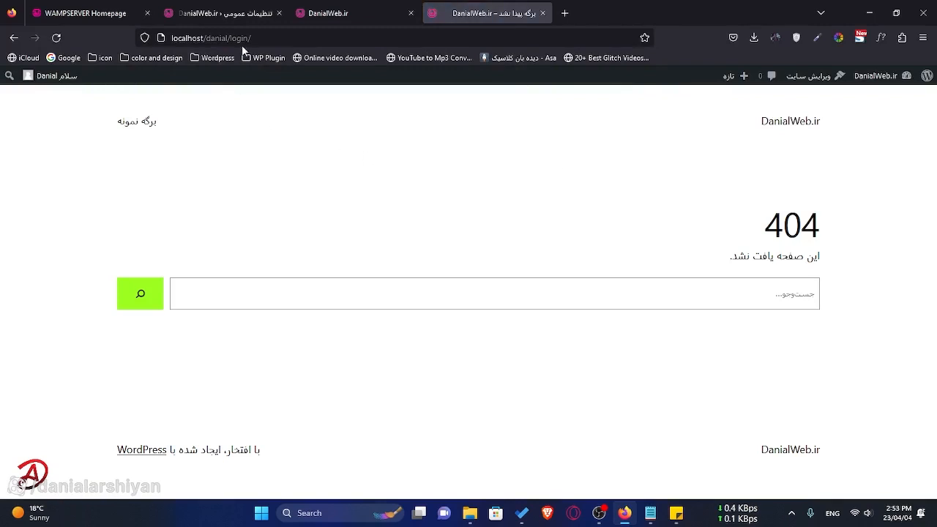
- Load the new login address, localhost/danial/voorood/, in the same browser tab
left_click_drag(230, 42, 655, 236)
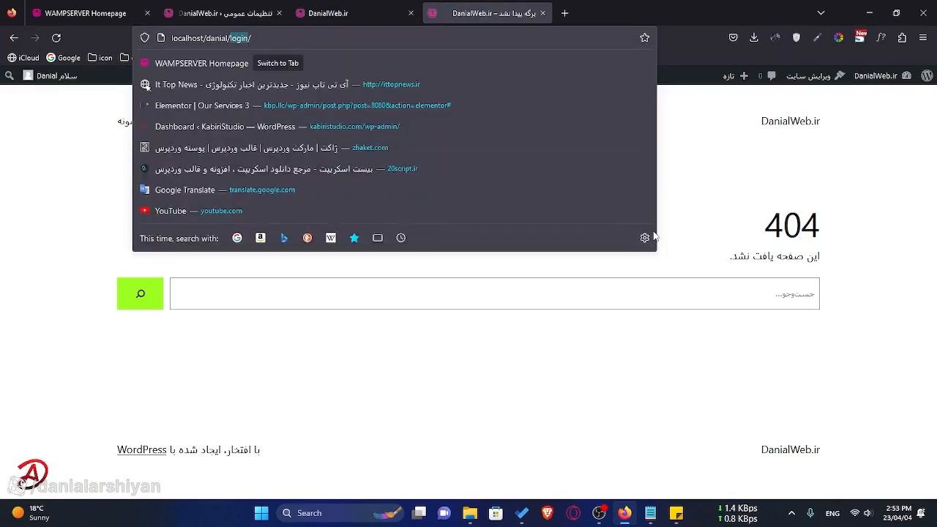
type("voorood/")
key("Return")
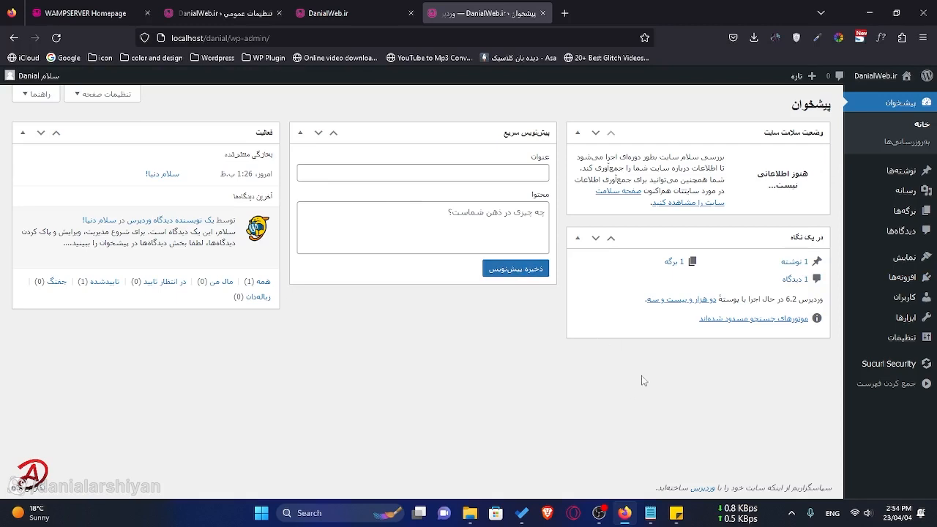
- Open the Login LockDown settings and examine the Max Login Retries option
mouse_move(864, 348)
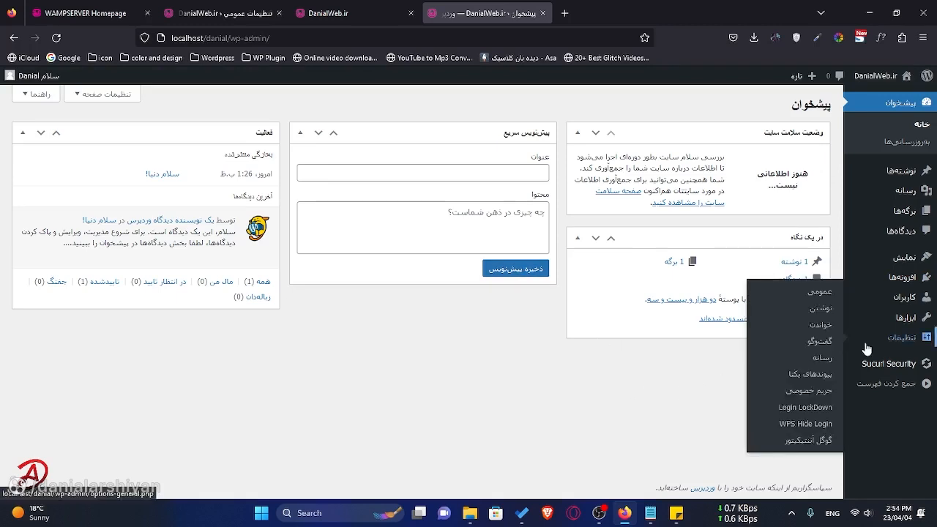
left_click(776, 407)
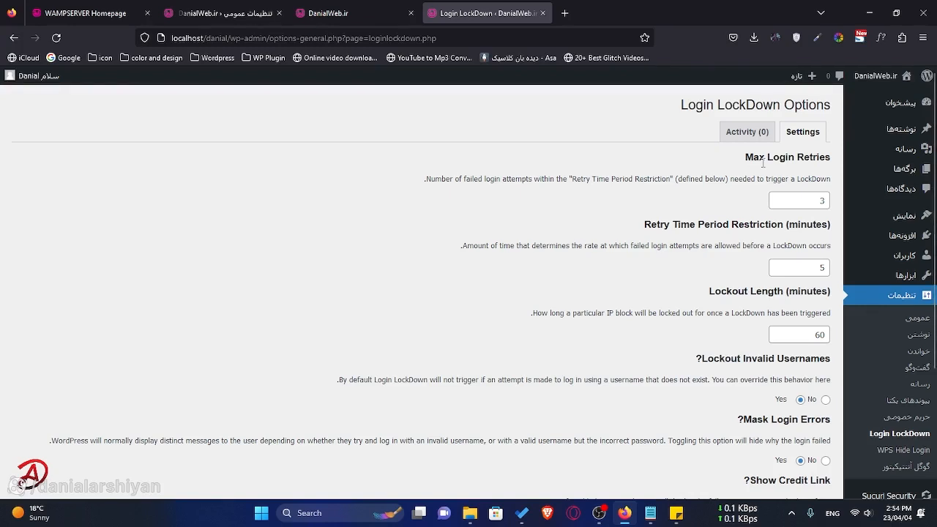
left_click_drag(744, 165, 831, 157)
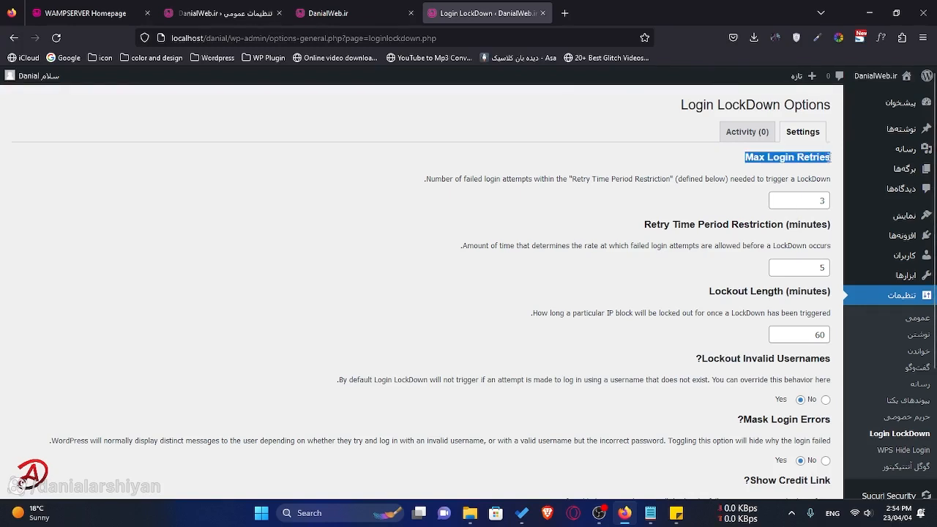
left_click(803, 202)
left_click(746, 178)
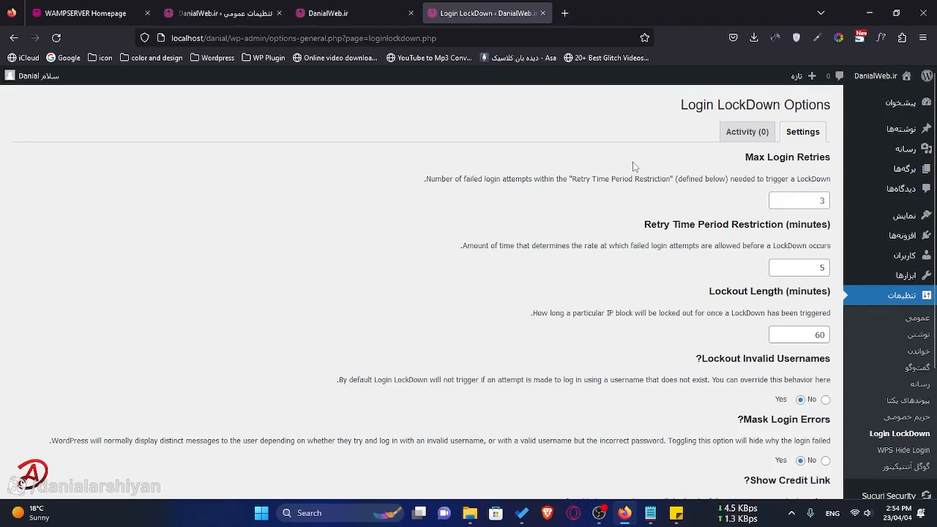
- Review the Lockout Length value and the invalid username, login error and credit link options of Login LockDown
double_click(829, 333)
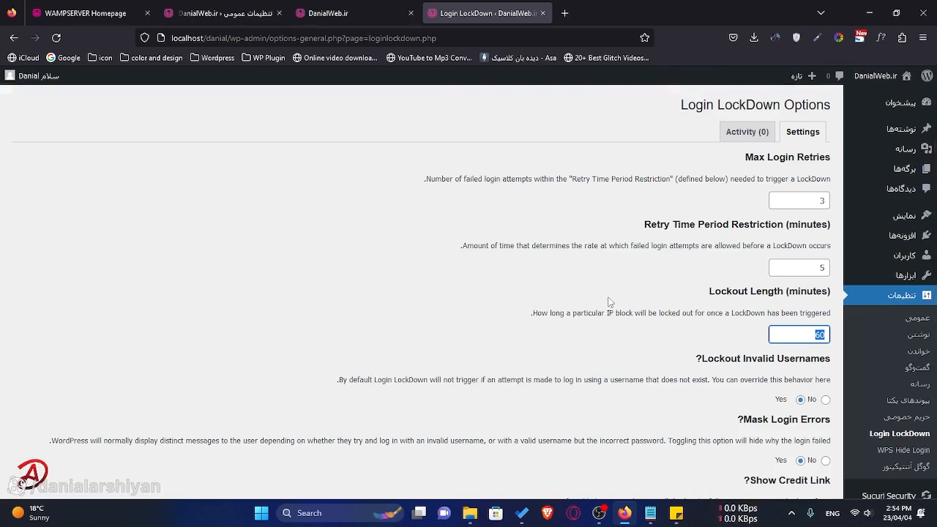
scroll(608, 307, "down", 3)
scroll(608, 302, "up", 2)
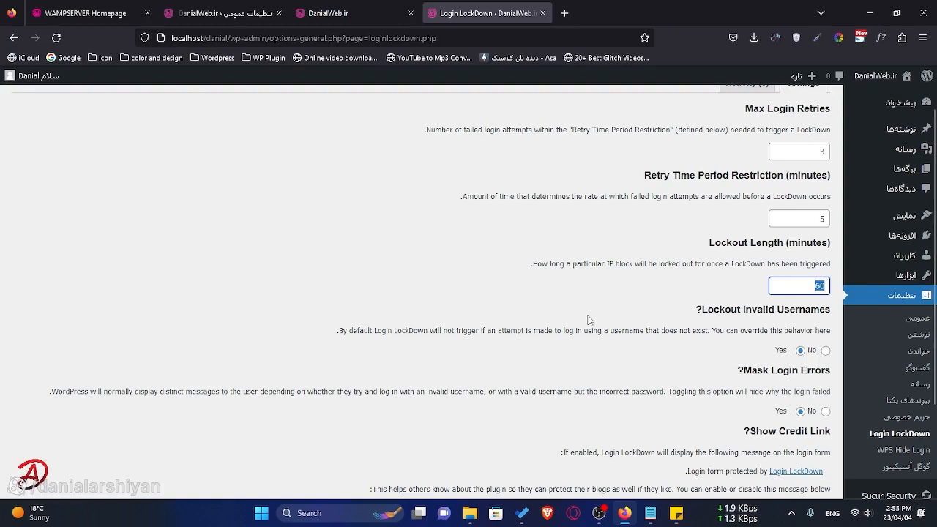
left_click(589, 320)
scroll(743, 241, "up", 1)
left_click(805, 333)
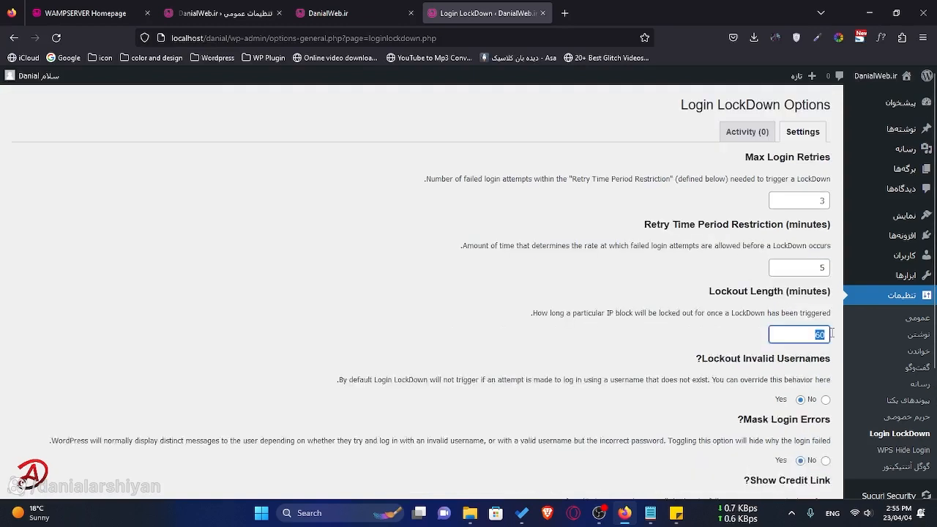
left_click(615, 285)
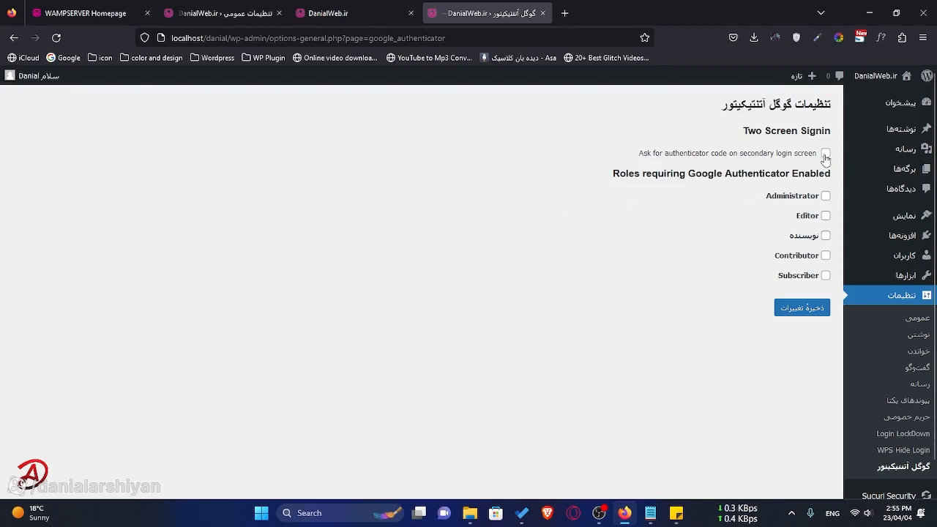
- In the Google Authenticator settings, enable asking for the authenticator code on a secondary login screen and review the listed roles
left_click_drag(751, 133, 847, 135)
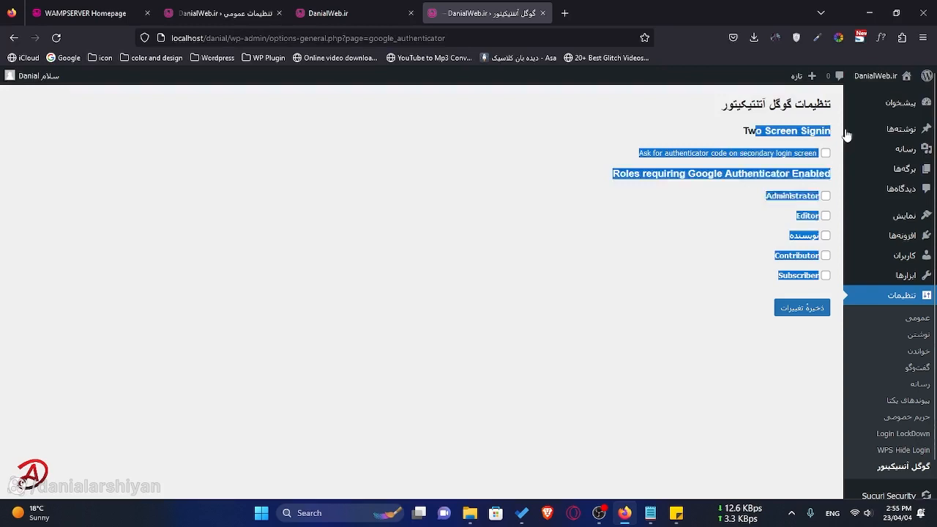
left_click(656, 137)
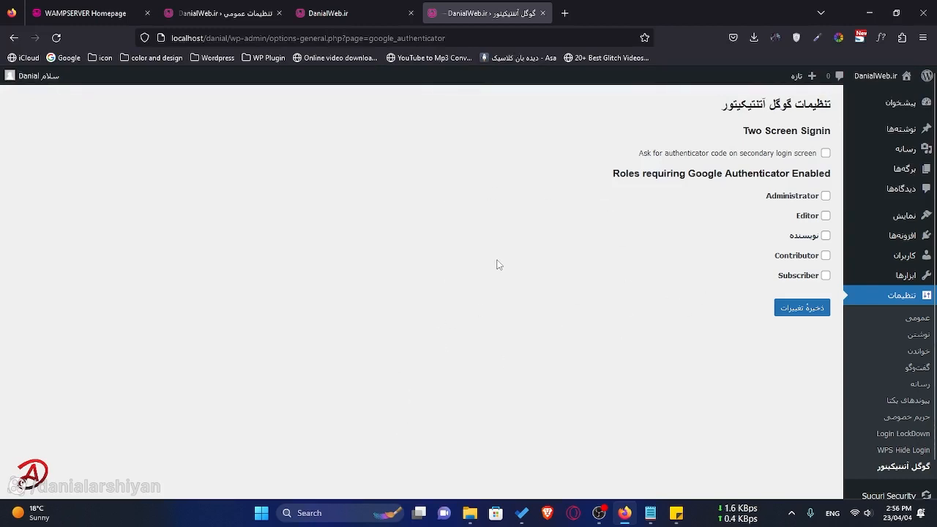
left_click(824, 153)
left_click(757, 202)
left_click_drag(785, 257, 805, 292)
left_click(641, 277)
- Require Google Authenticator for the Administrator, Editor, Author (نویسنده), Contributor and Subscriber roles
left_click(825, 196)
left_click(825, 215)
left_click(825, 235)
left_click(825, 255)
left_click(826, 277)
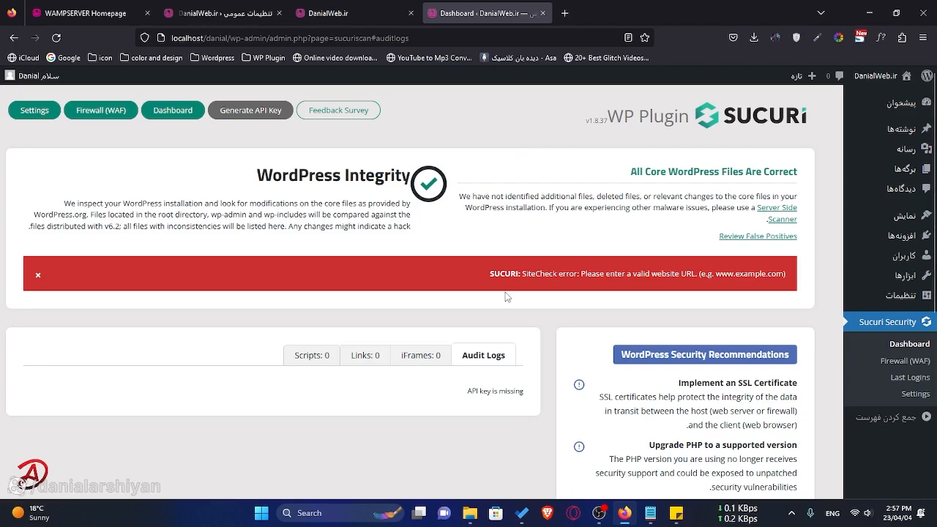
- Examine the WordPress security recommendations and audit logs on the Sucuri Security dashboard
scroll(551, 243, "down", 4)
scroll(550, 245, "up", 2)
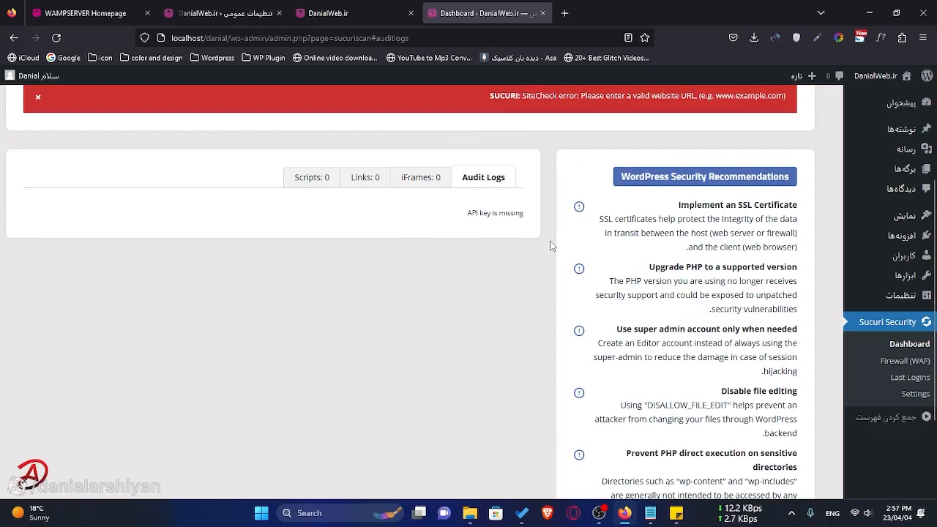
scroll(550, 245, "up", 1)
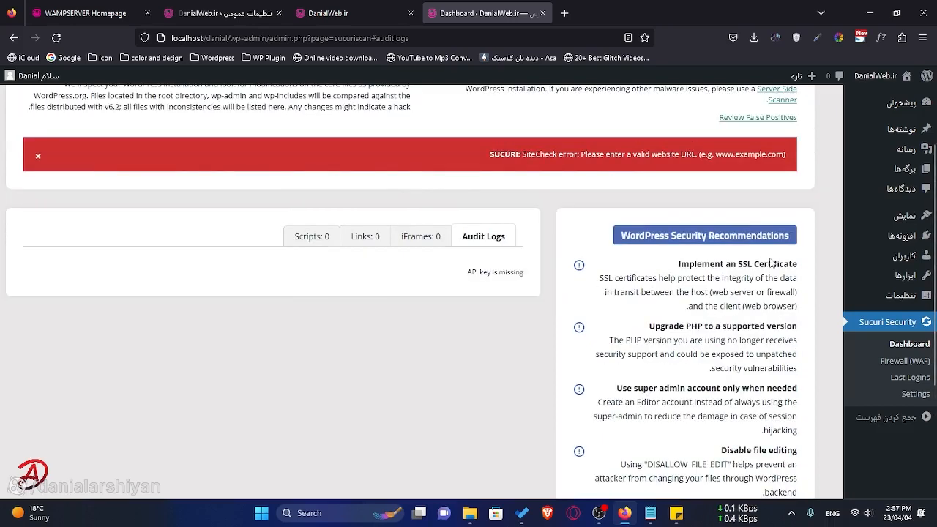
- Review the Sucuri recommendations on SSL, PHP version, super admin use, file editing and direct PHP execution, plus the WordPress Integrity section
left_click_drag(674, 263, 813, 268)
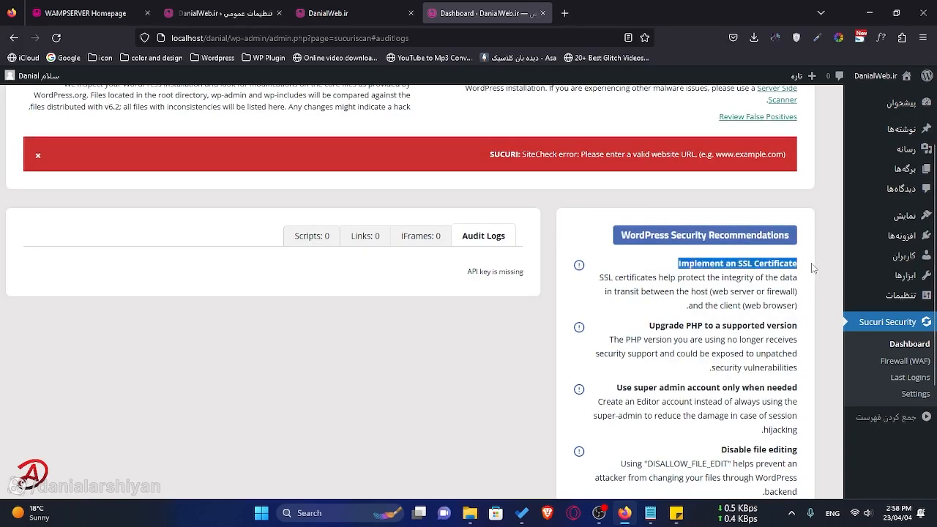
left_click(569, 218)
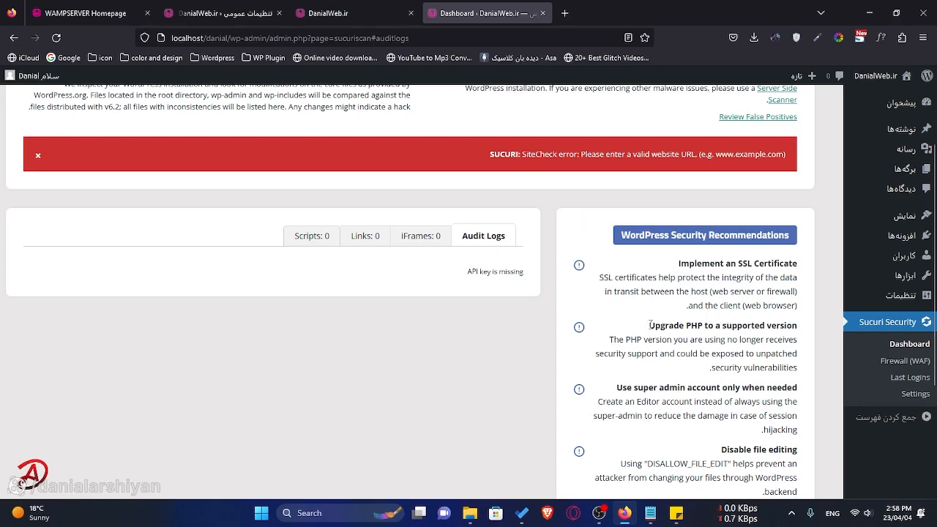
scroll(644, 307, "down", 1)
left_click_drag(648, 265, 766, 267)
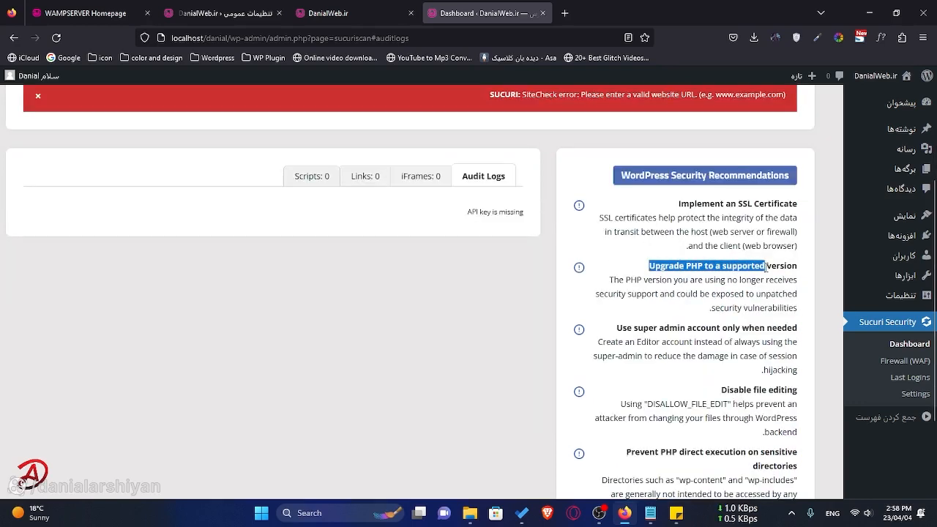
left_click(593, 265)
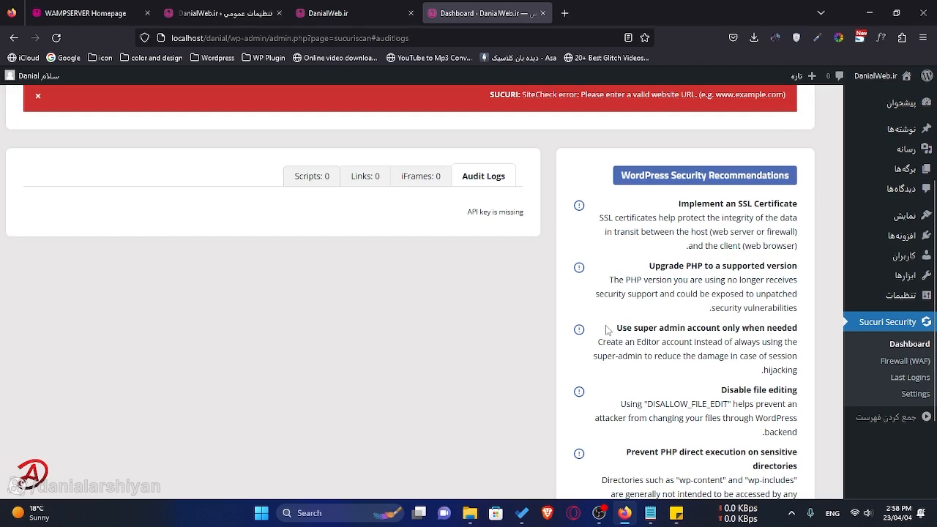
scroll(606, 330, "down", 1)
left_click_drag(718, 329, 801, 331)
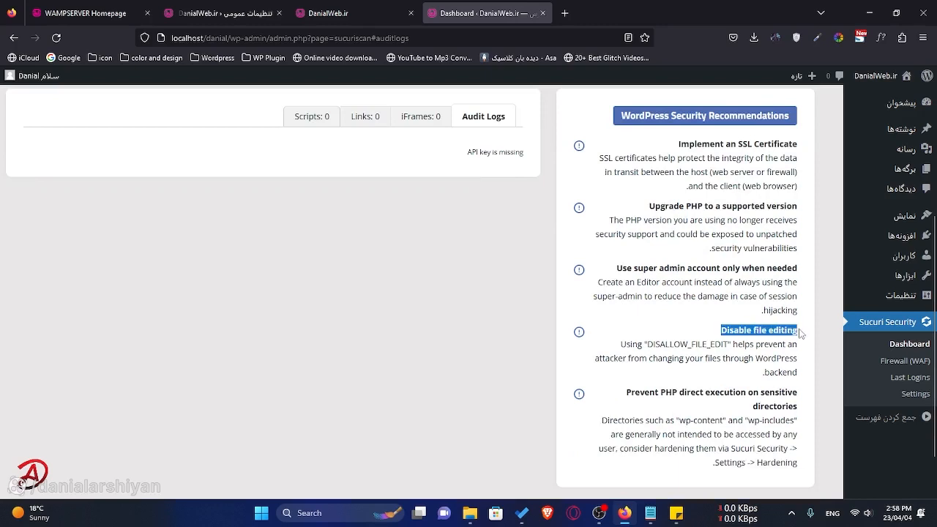
left_click(641, 328)
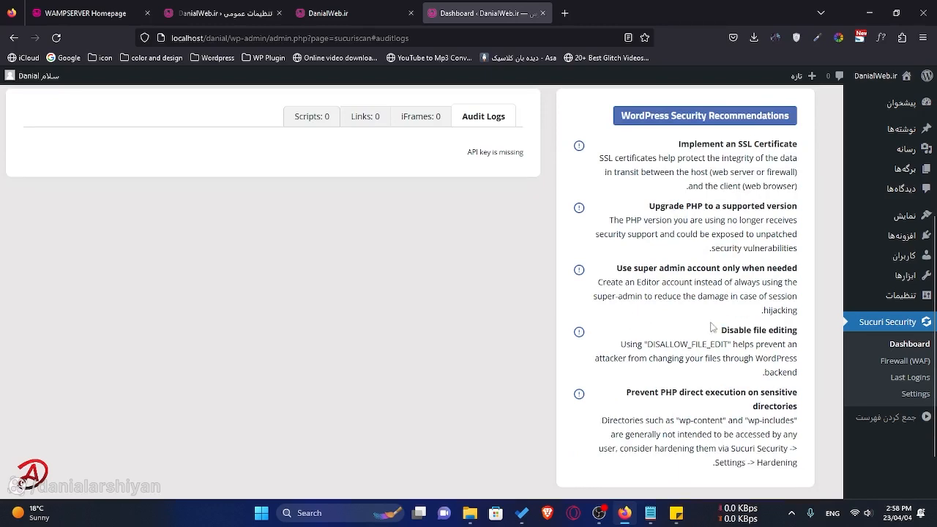
left_click_drag(712, 328, 754, 329)
left_click(661, 329)
left_click_drag(755, 401, 761, 186)
left_click(636, 364)
scroll(653, 330, "up", 3)
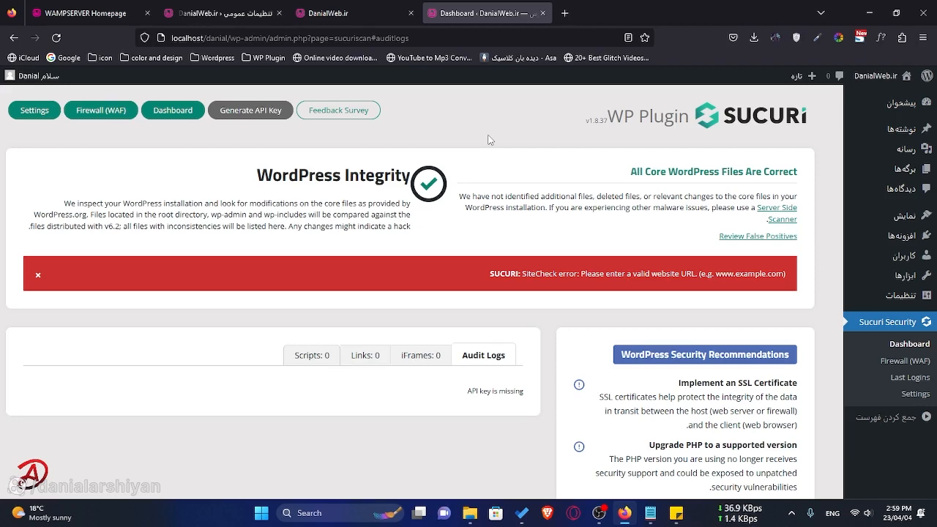
scroll(422, 281, "down", 3)
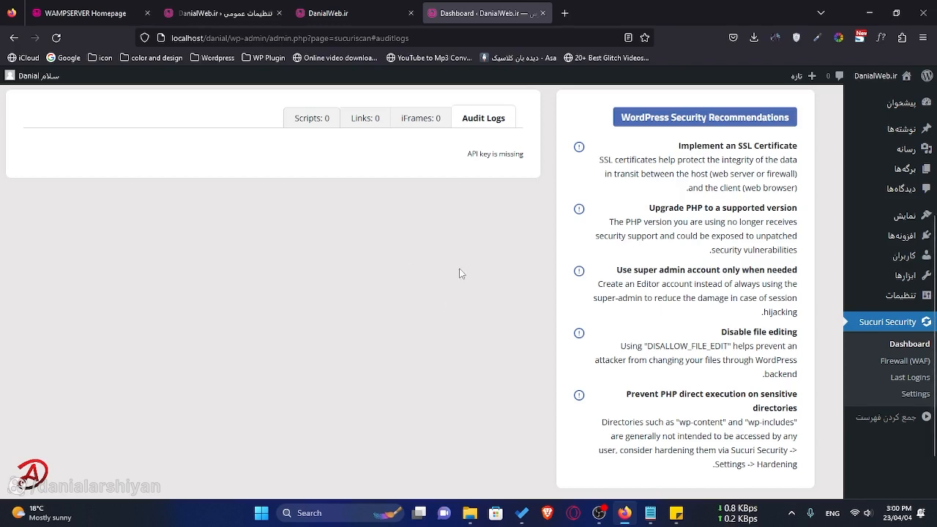
scroll(472, 252, "up", 4)
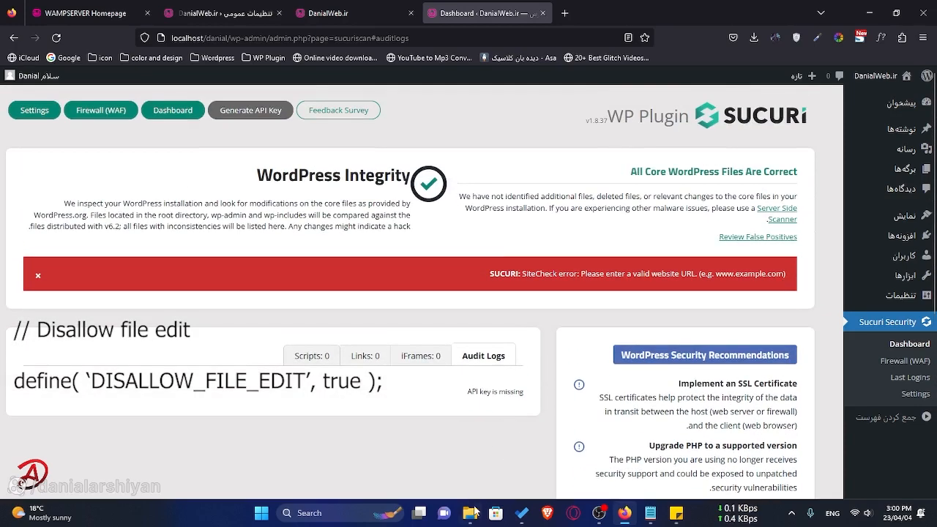
- Switch to File Explorer and open the wp-config file from the local site's root folder in Notepad
mouse_move(470, 512)
left_click(502, 453)
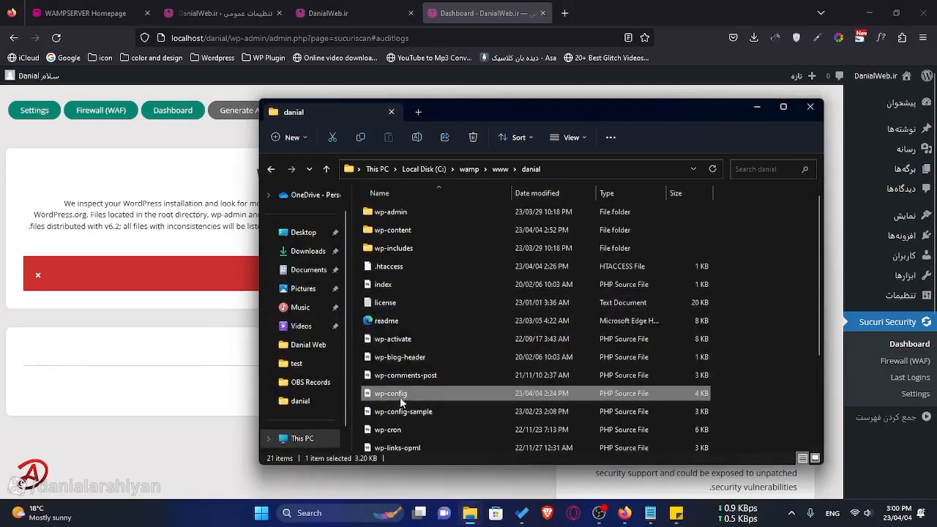
right_click(408, 395)
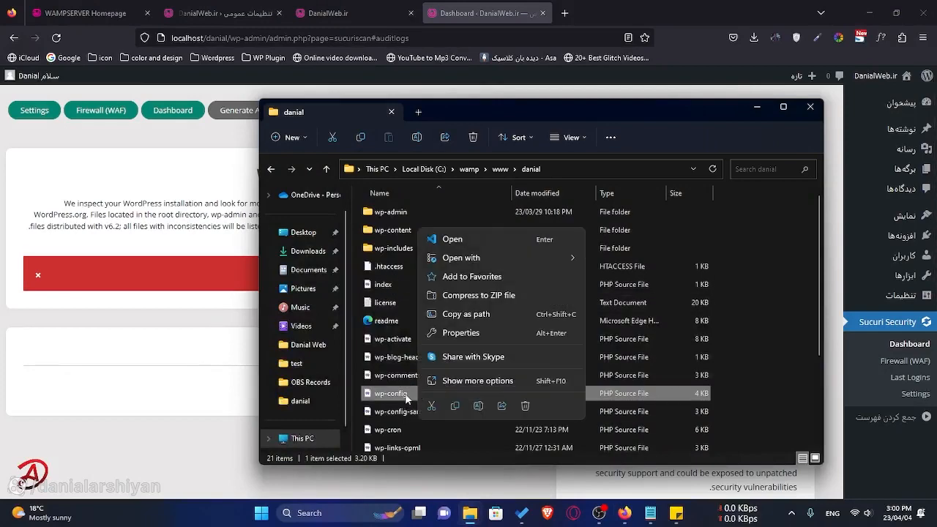
left_click(461, 381)
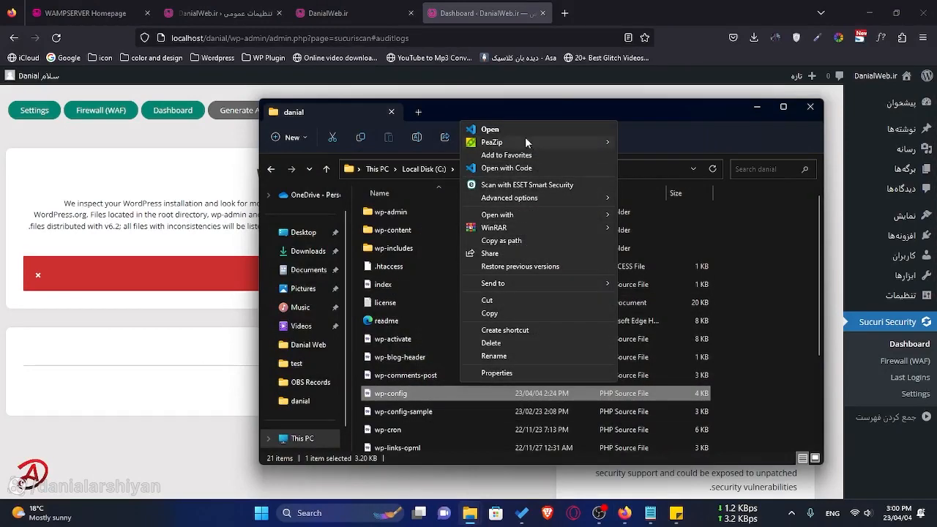
mouse_move(530, 213)
left_click(688, 213)
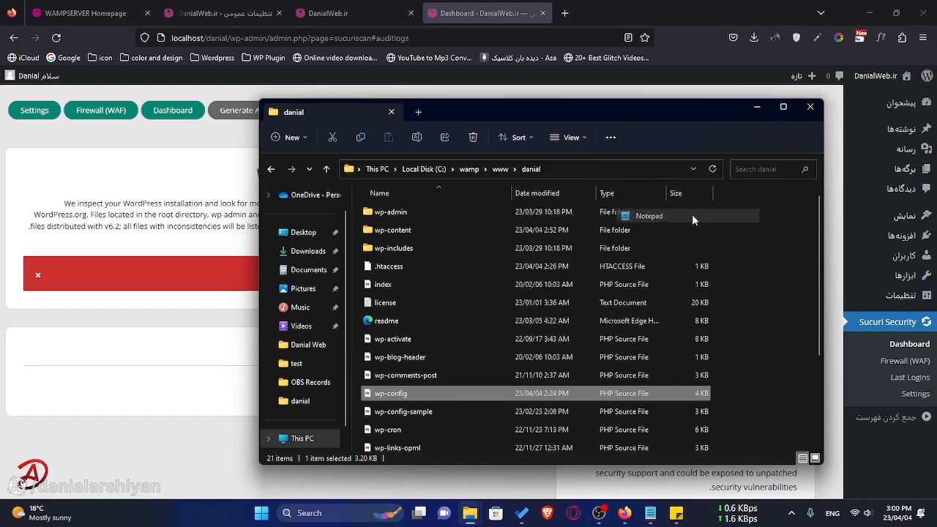
- Insert the comment "// Disallow file edit" and the line define( ‘DISALLOW_FILE_EDIT’, true ); above the database settings in wp-config
scroll(421, 296, "down", 5)
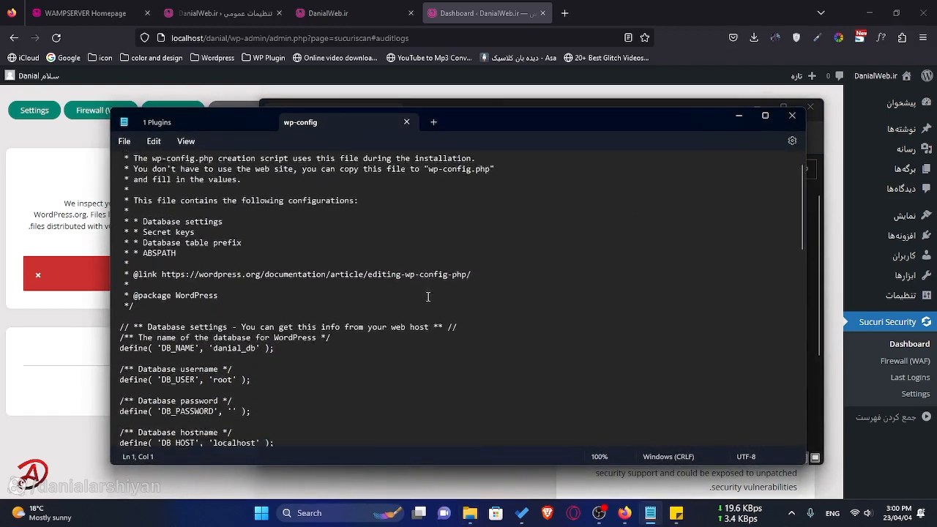
left_click(247, 211)
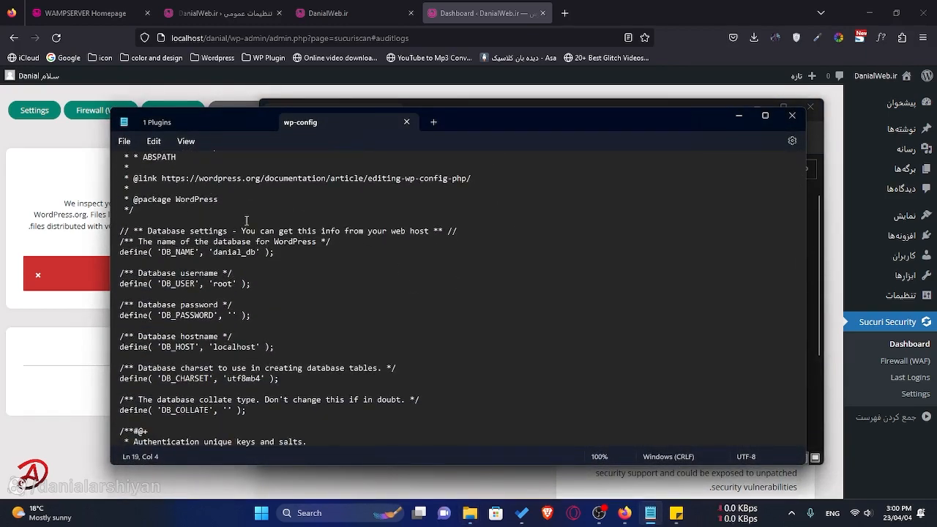
scroll(296, 219, "up", 5)
left_click(234, 169)
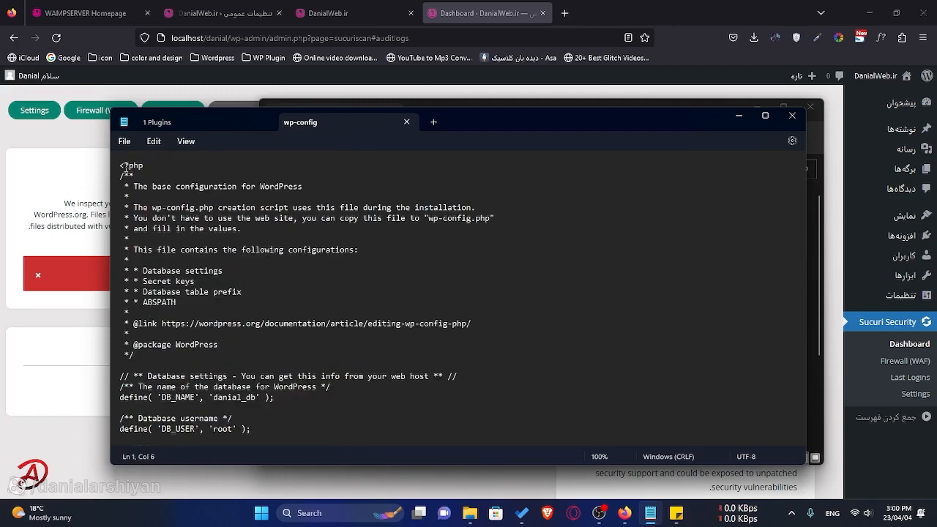
left_click(147, 366)
key("Return")
key("Return")
left_click(172, 372)
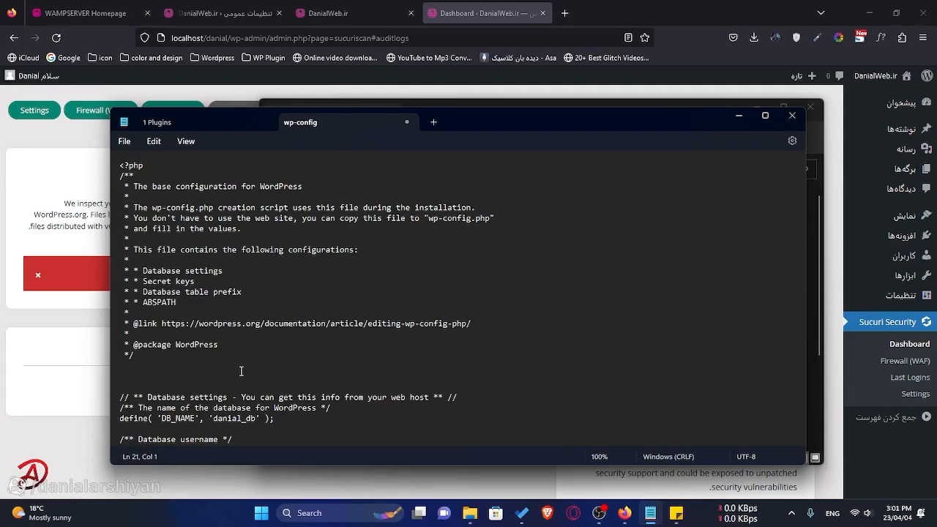
type("// Disallow file edit  define( ‘DISALLOW_FILE_EDIT’, true );")
scroll(366, 339, "down", 2)
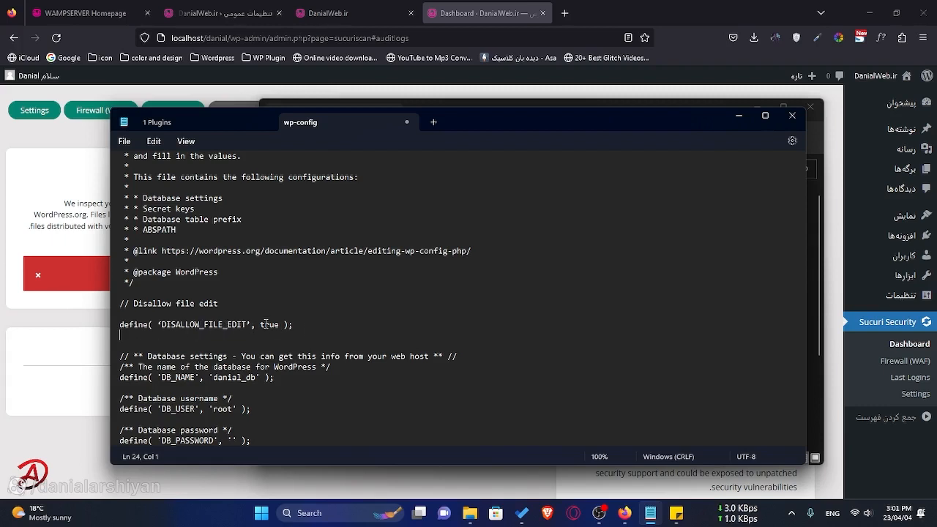
left_click(268, 346)
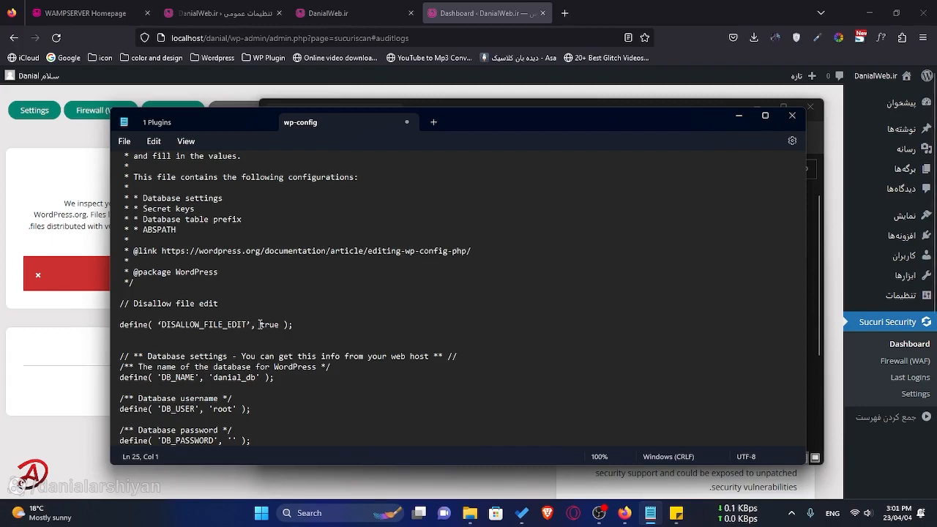
- Try changing the DISALLOW_FILE_EDIT value in wp-config to false
left_click_drag(259, 324, 282, 324)
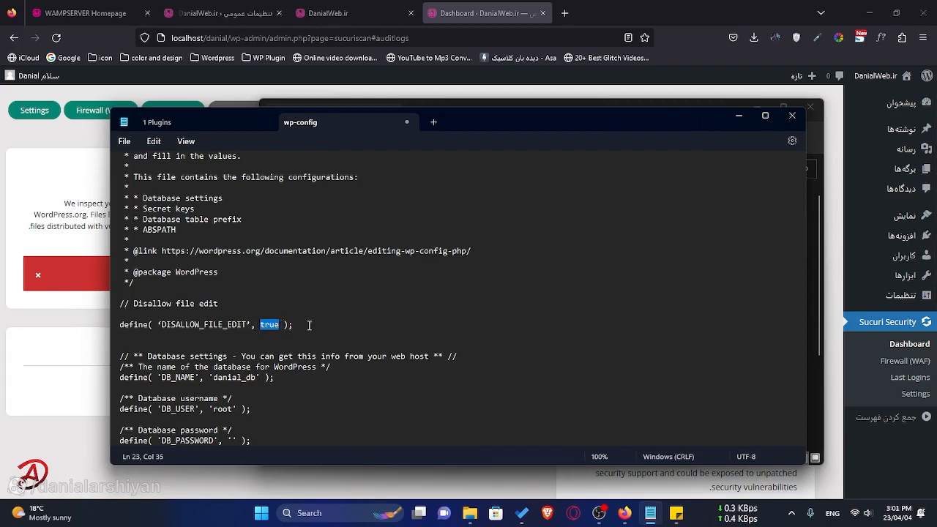
type("false")
key("Return")
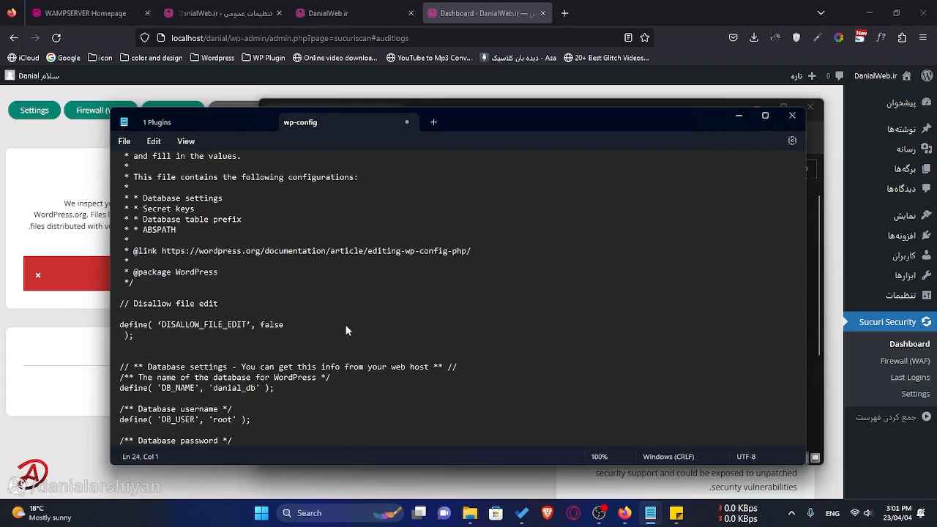
key("BackSpace")
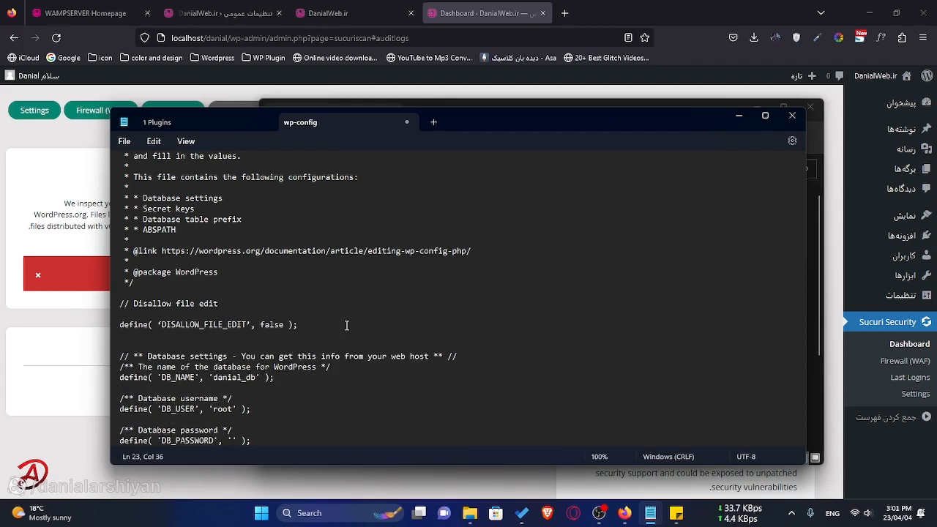
- Save wp-config with DISALLOW_FILE_EDIT set to true and put the editor out of the way
key("ctrl+s")
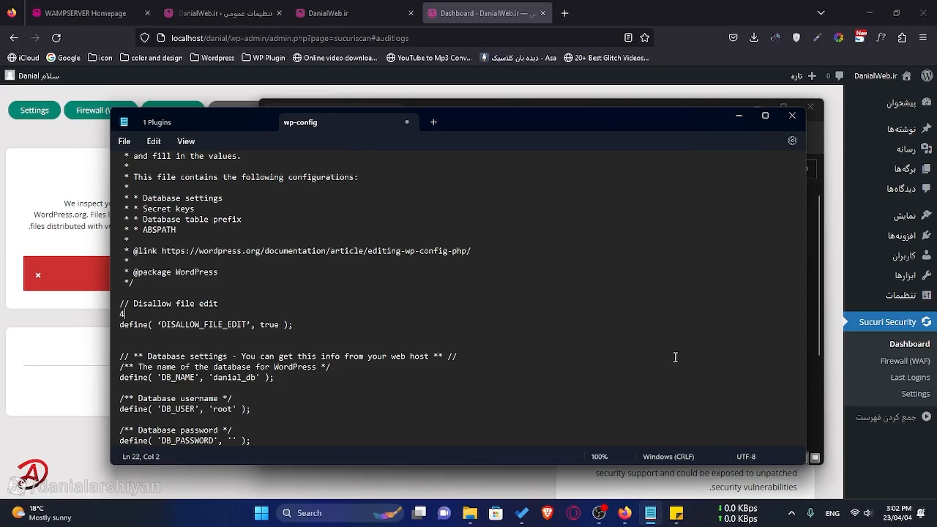
left_click(737, 116)
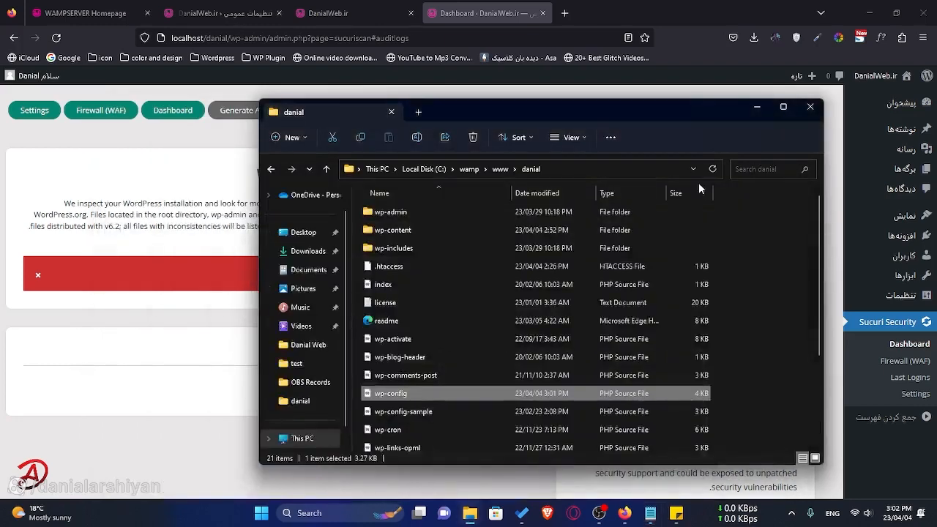
- Create a new text document named .htaccess in the site's wp-content/uploads folder
double_click(434, 231)
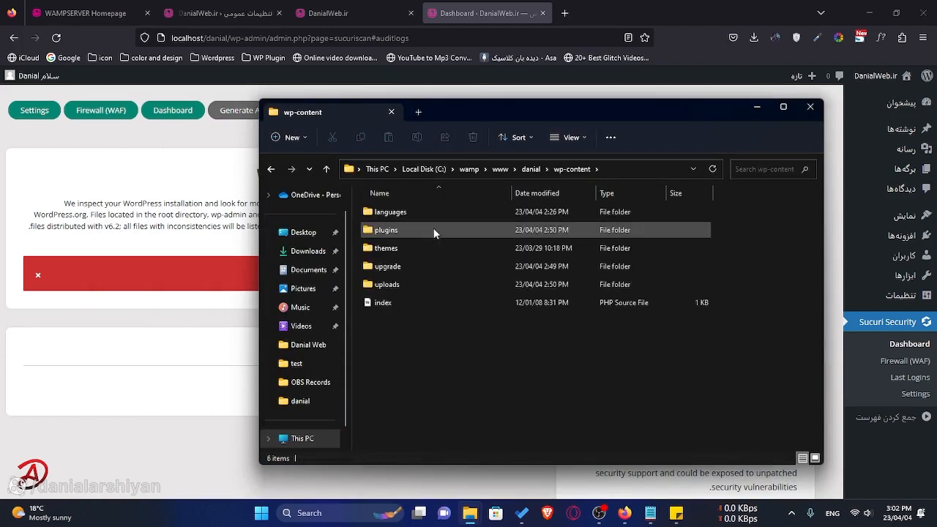
double_click(423, 285)
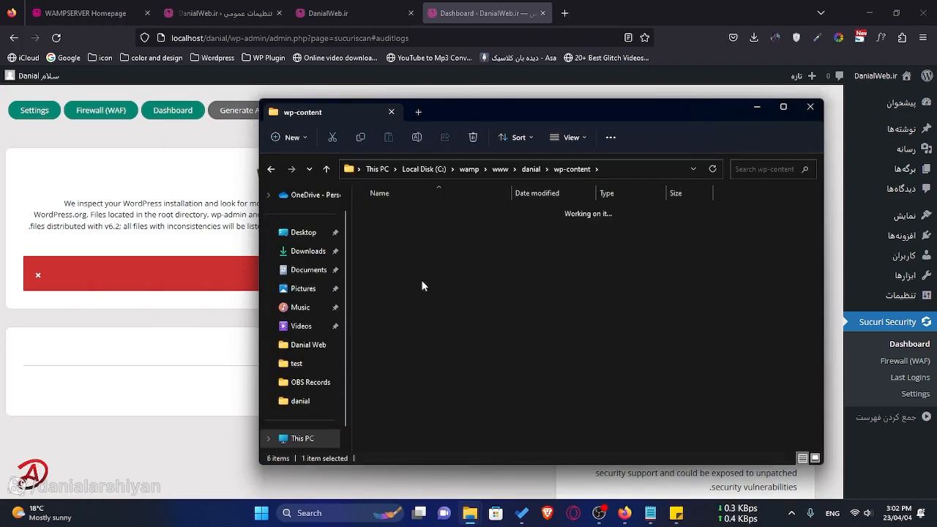
right_click(378, 278)
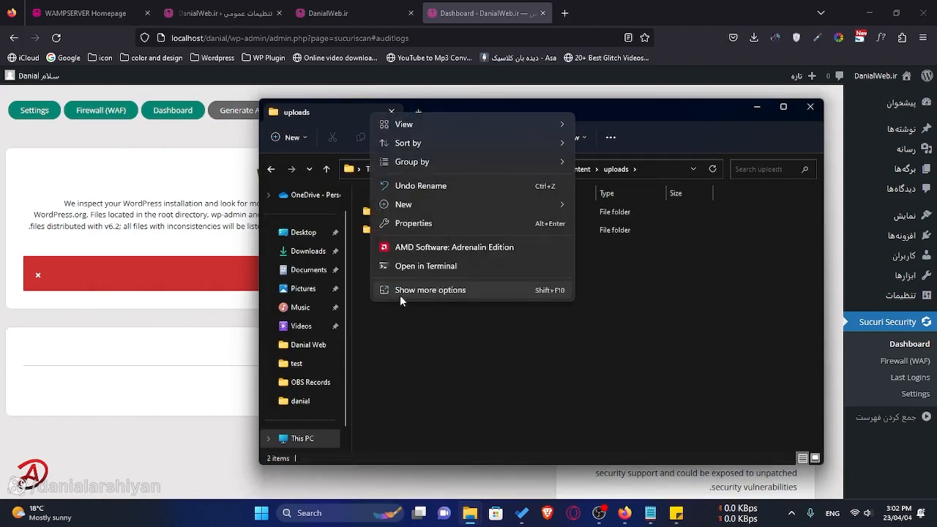
mouse_move(419, 208)
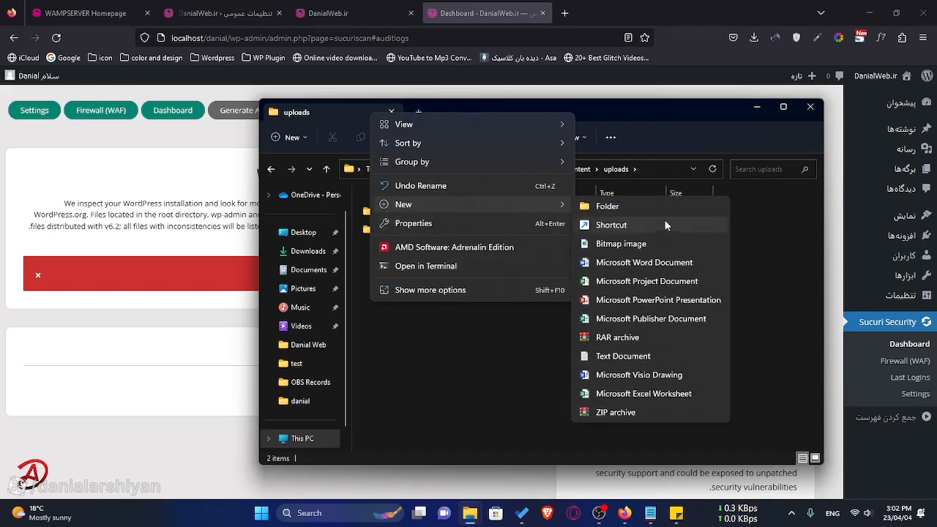
left_click(638, 358)
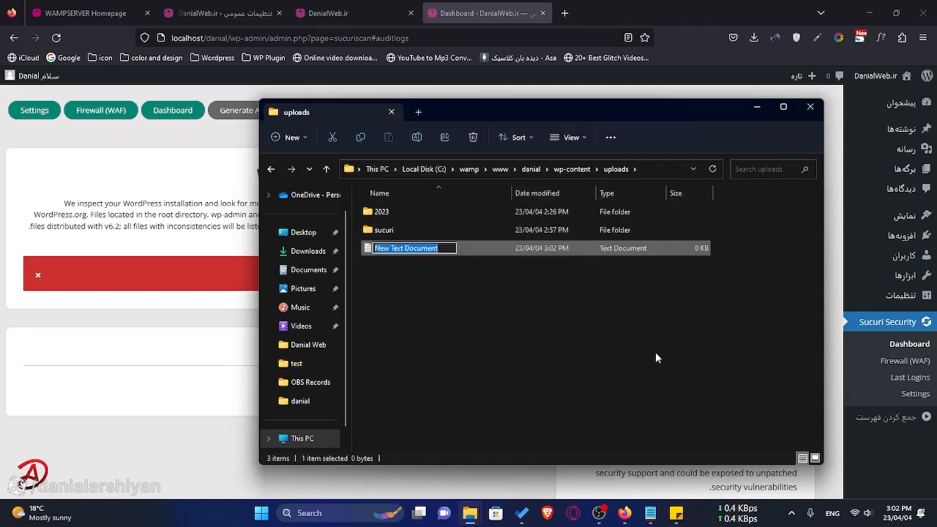
key("BackSpace")
type(".h")
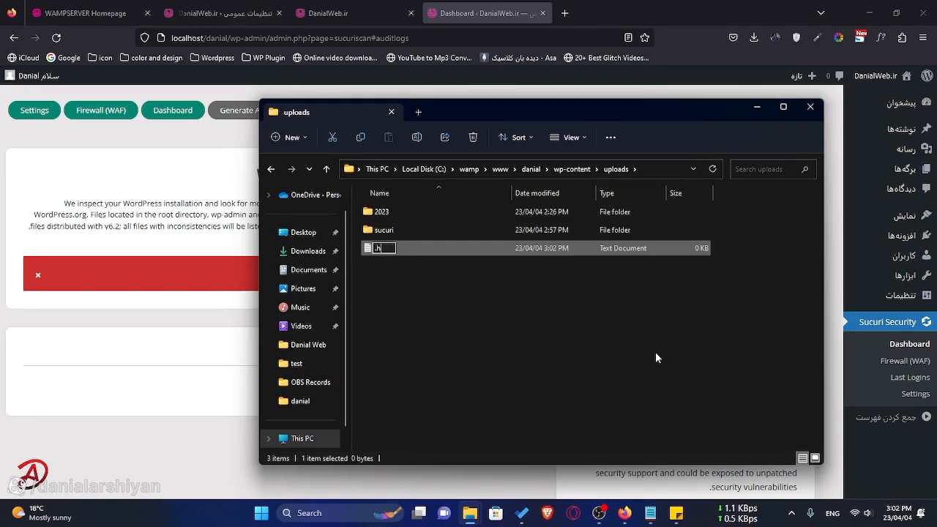
type("taccess")
key("Return")
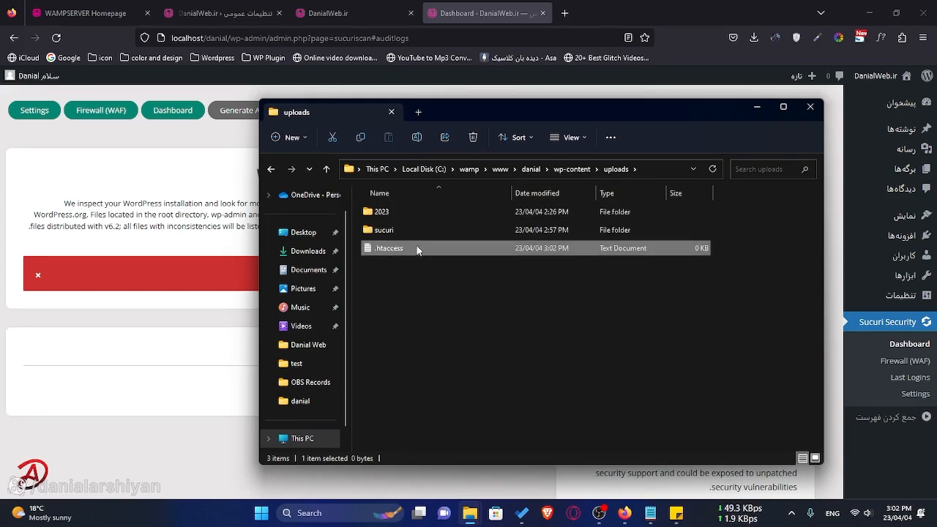
- Open the .htaccess file in Notepad, enter the rule "<Files *.php> deny from all </Files>" and save it
right_click(417, 248)
left_click(446, 285)
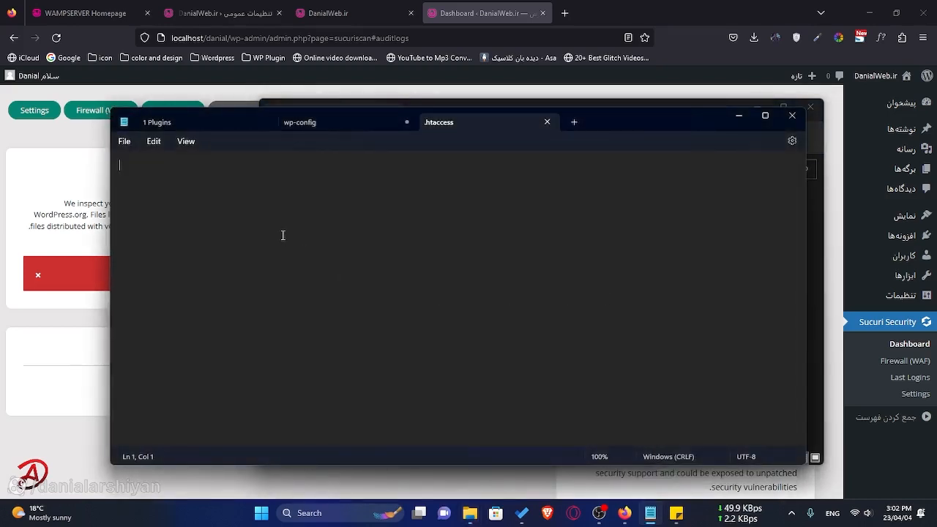
type("<Files *.php>  deny from all  </Files>")
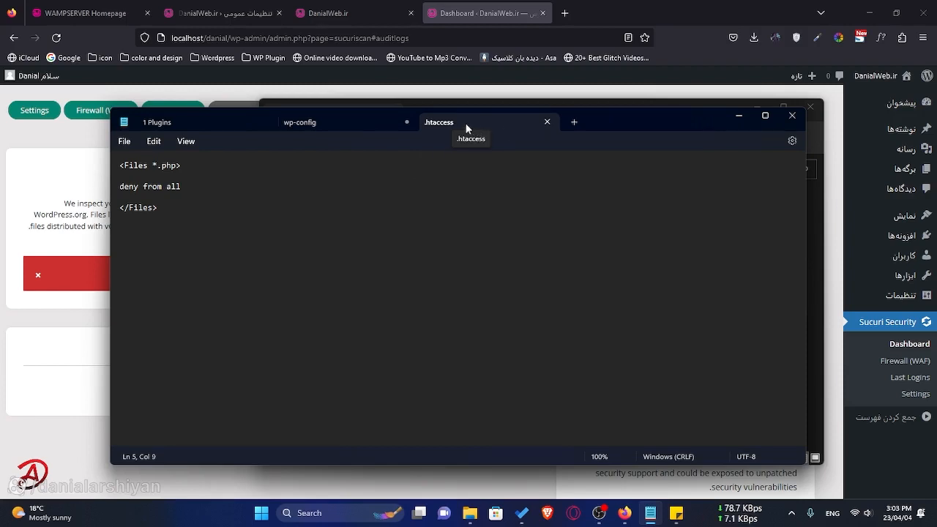
left_click(564, 102)
left_click(439, 275)
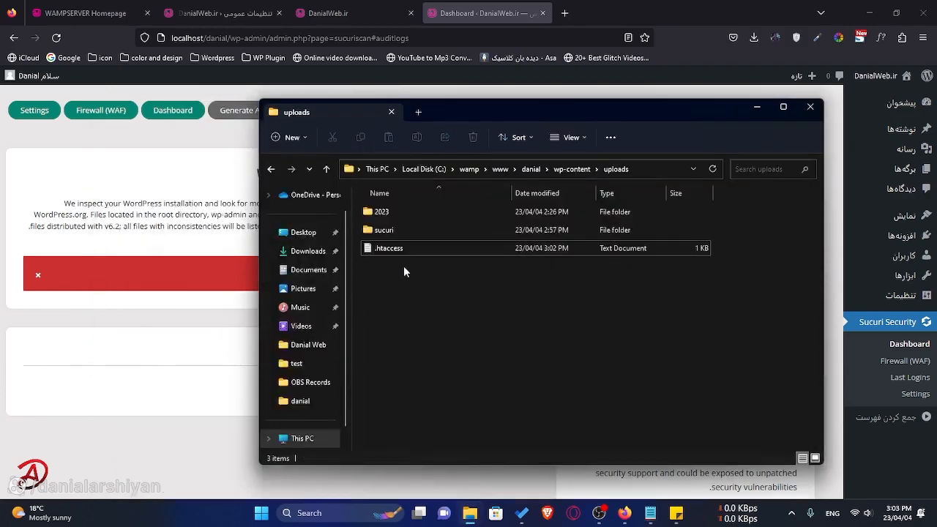